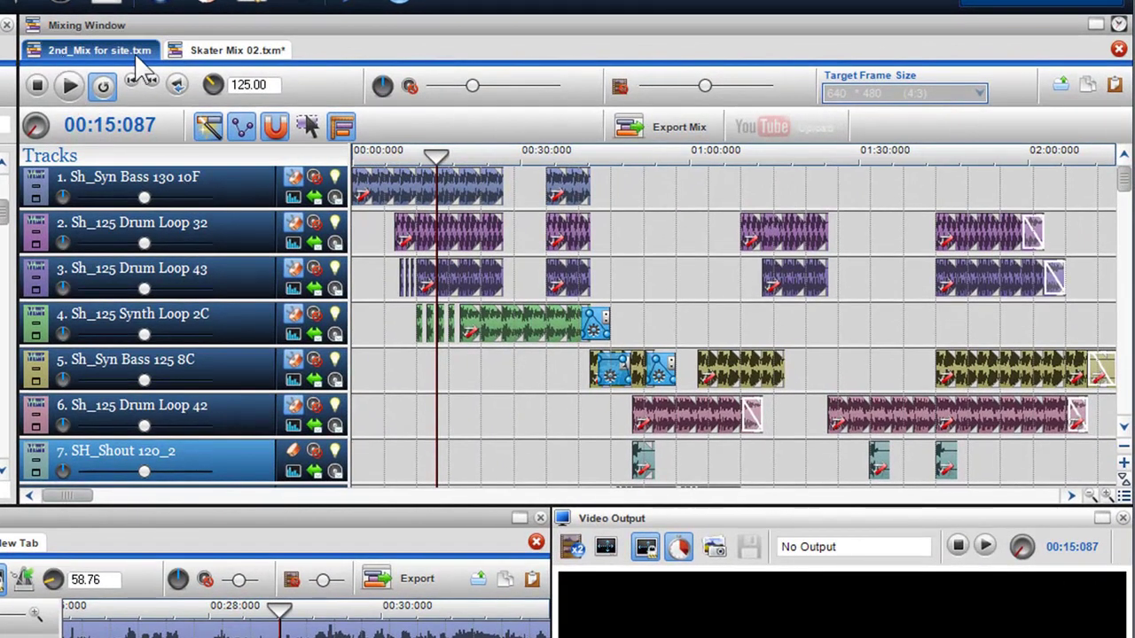
# Toggle between the Skater Mix 02 and 2nd_Mix for site projects, ending on 2nd_Mix for site.
pyautogui.click(203, 53)
pyautogui.click(152, 53)
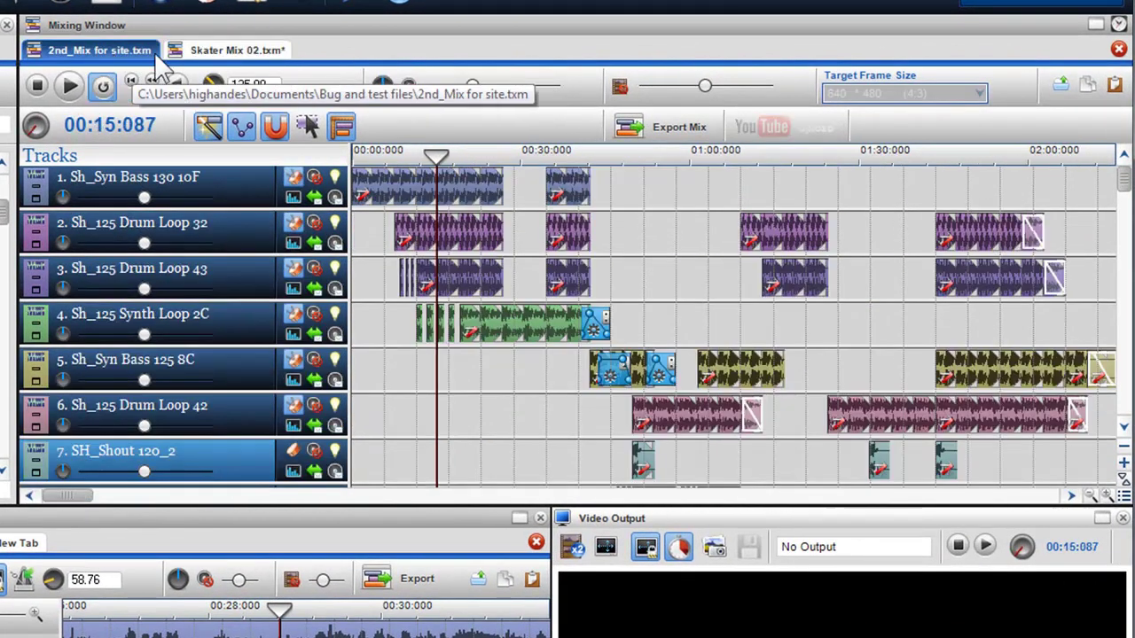
pyautogui.click(226, 50)
pyautogui.click(102, 53)
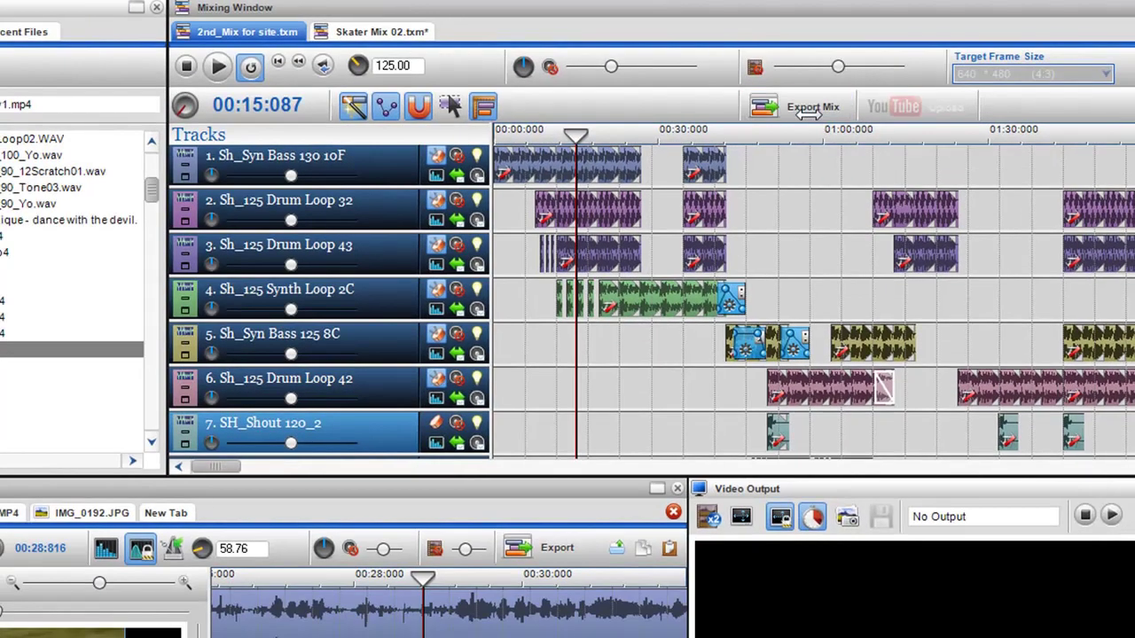
# Export the mix into Documents with the file name changed to new mix1.
pyautogui.click(803, 117)
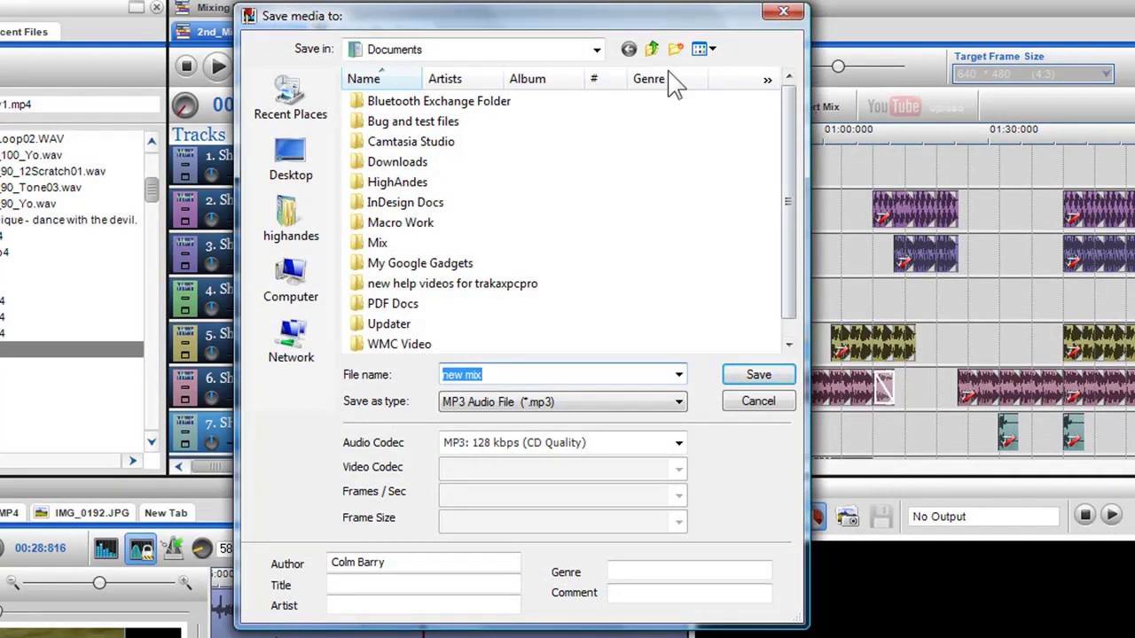
pyautogui.click(598, 50)
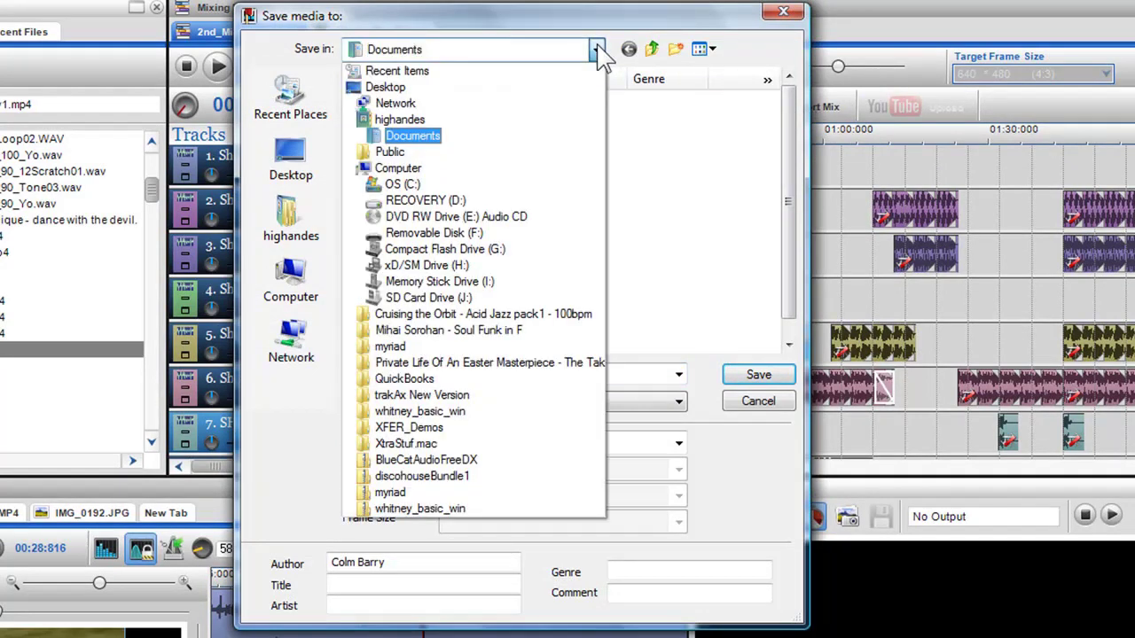
pyautogui.click(439, 139)
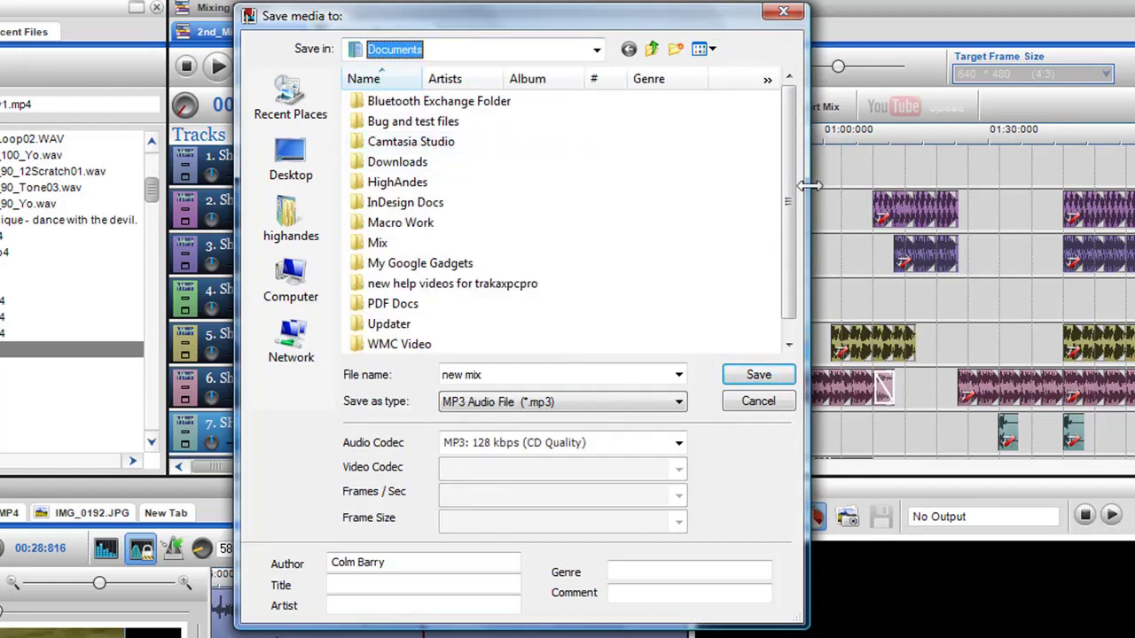
pyautogui.click(492, 374)
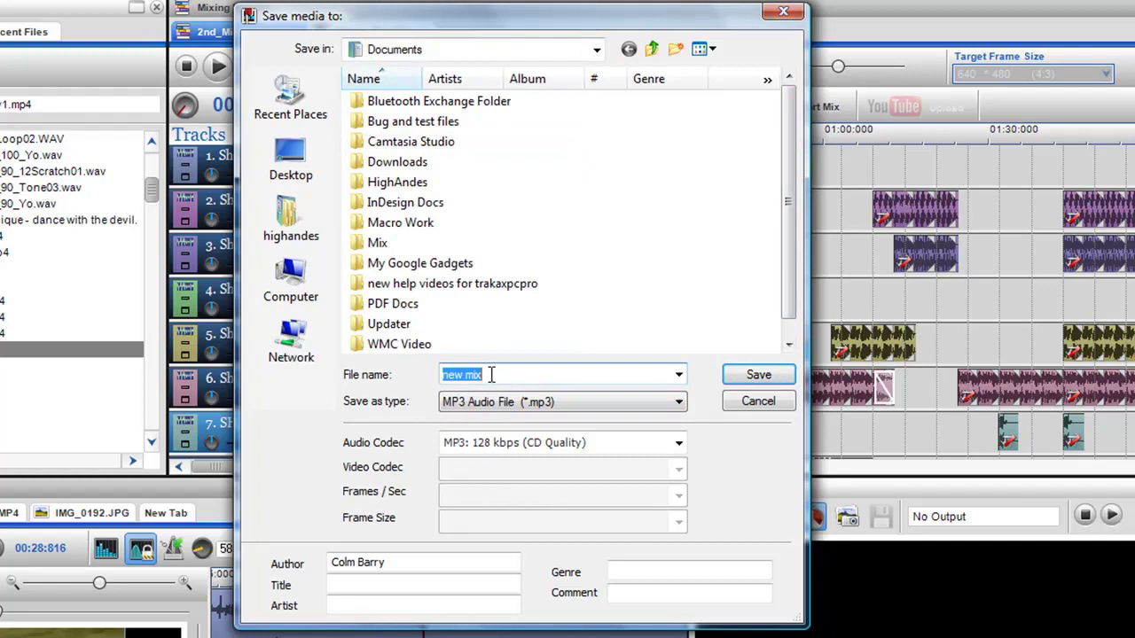
pyautogui.click(489, 374)
pyautogui.write('1')
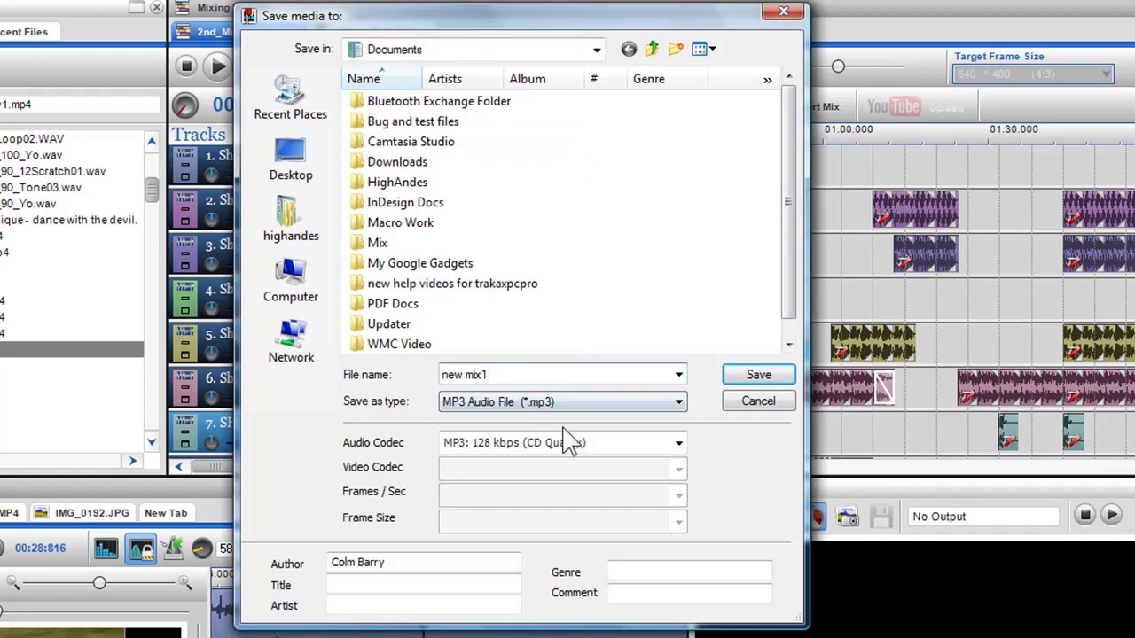
pyautogui.click(657, 415)
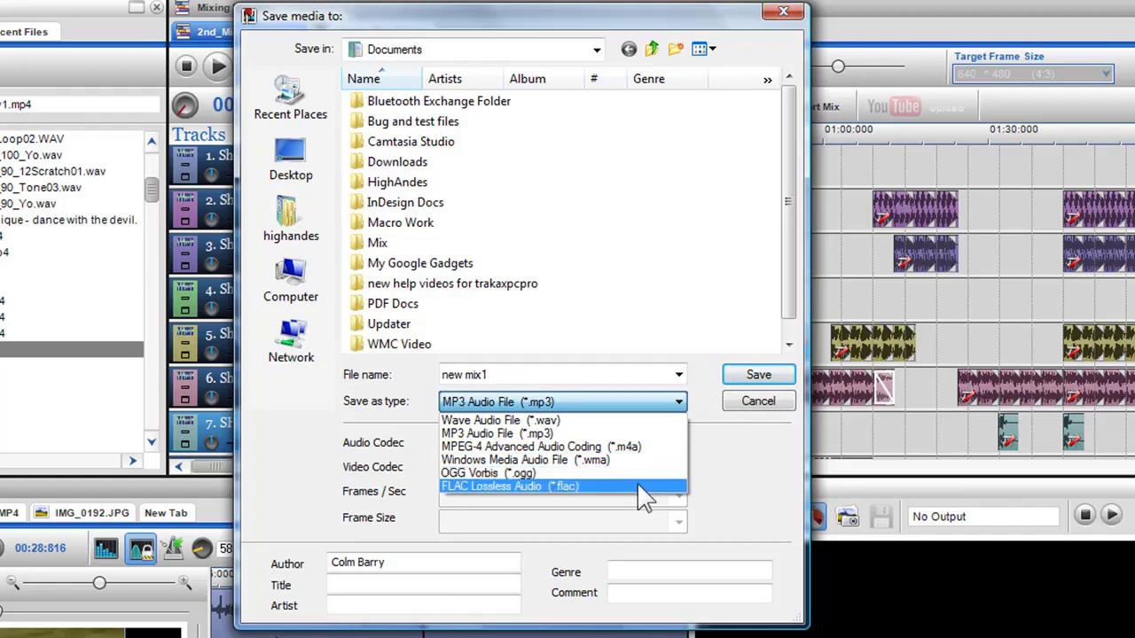
# Keep MP3 Audio File as the type with the MP3: 128 kbps (CD Quality) codec.
pyautogui.click(611, 434)
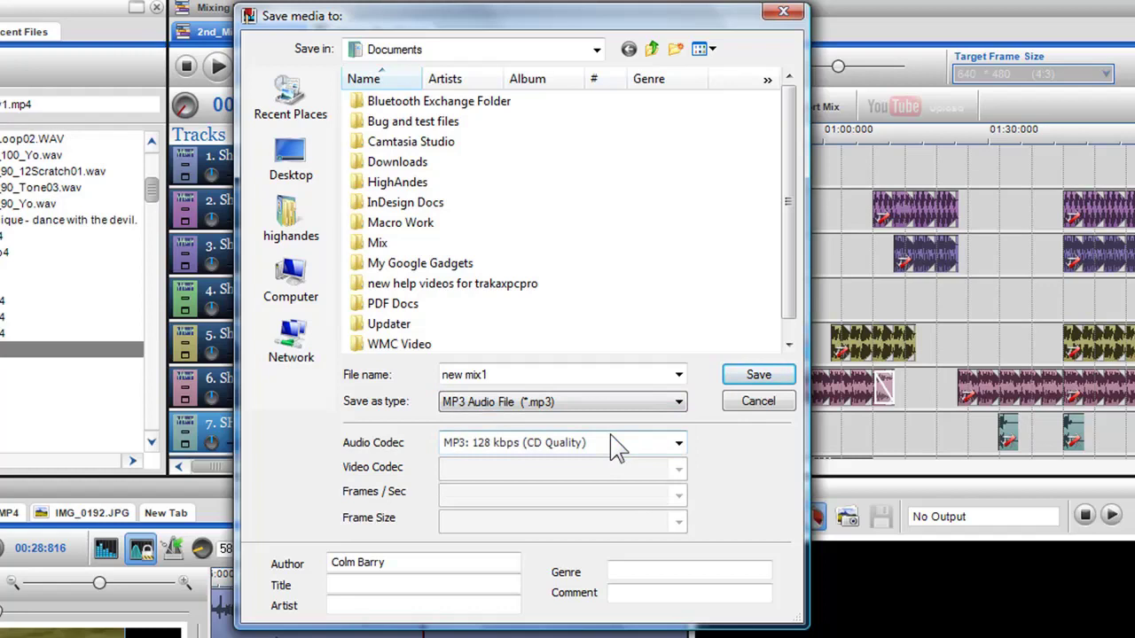
pyautogui.click(679, 443)
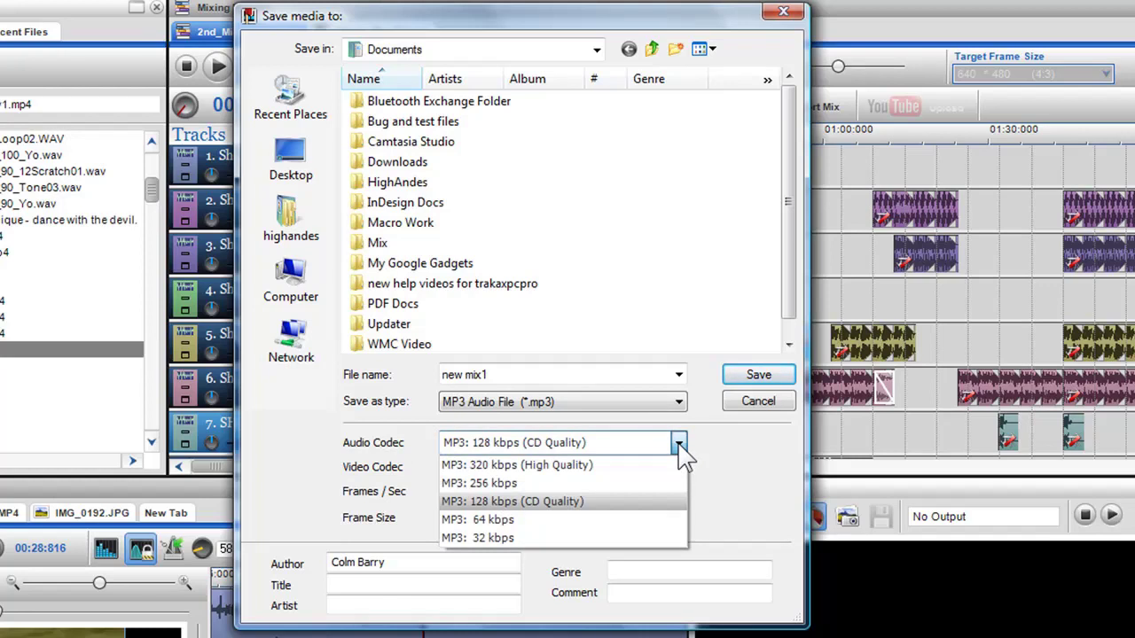
pyautogui.click(648, 502)
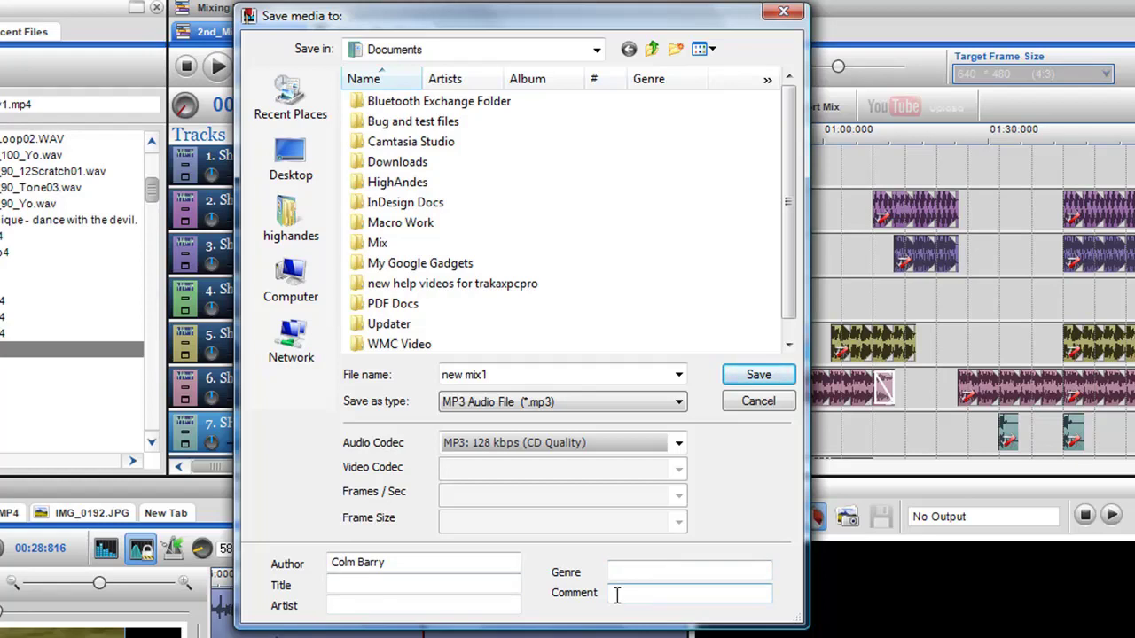
# Save the export as new mix1.mp3 in Documents.
pyautogui.click(754, 377)
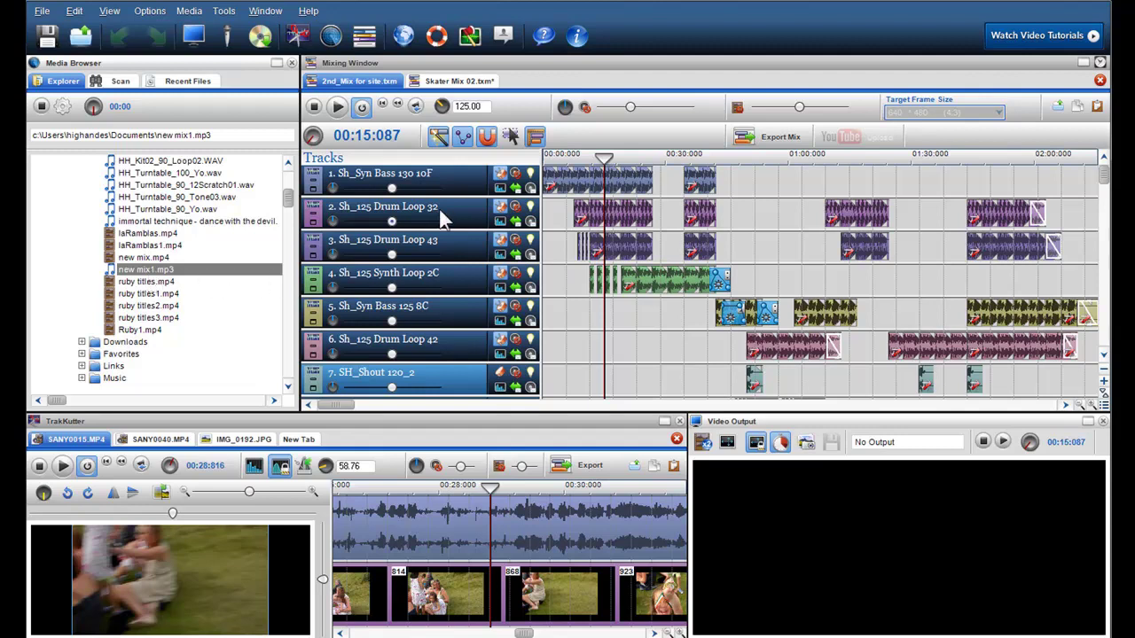
# Switch to Skater Mix 02 and set its target frame size to YouTube HQ (Hi-Res), 640 × 480.
pyautogui.click(447, 82)
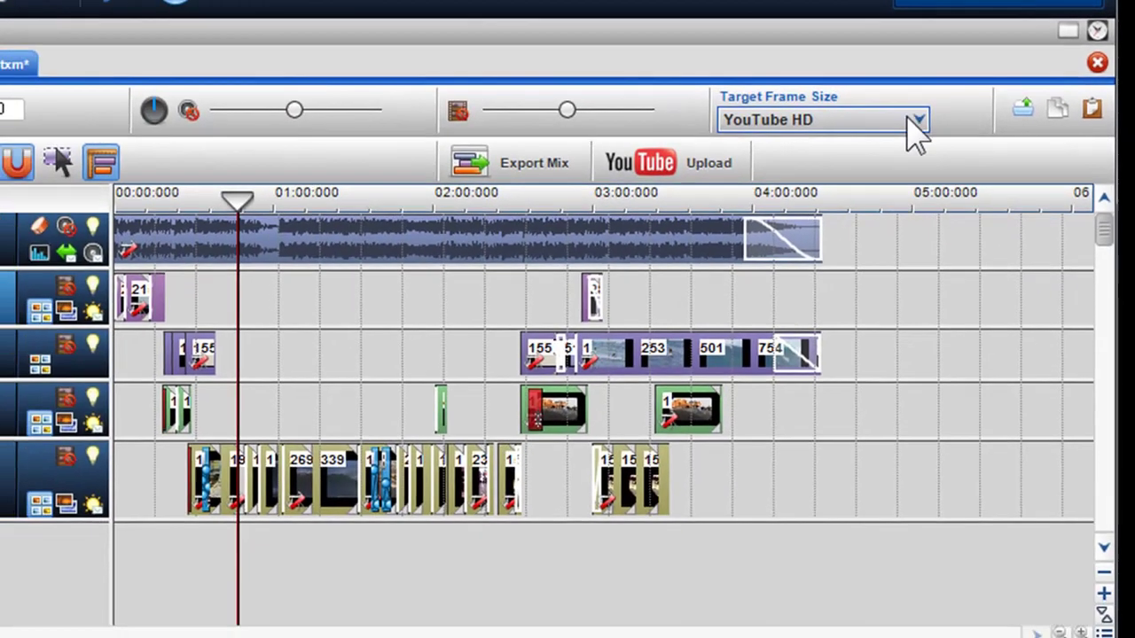
pyautogui.click(916, 120)
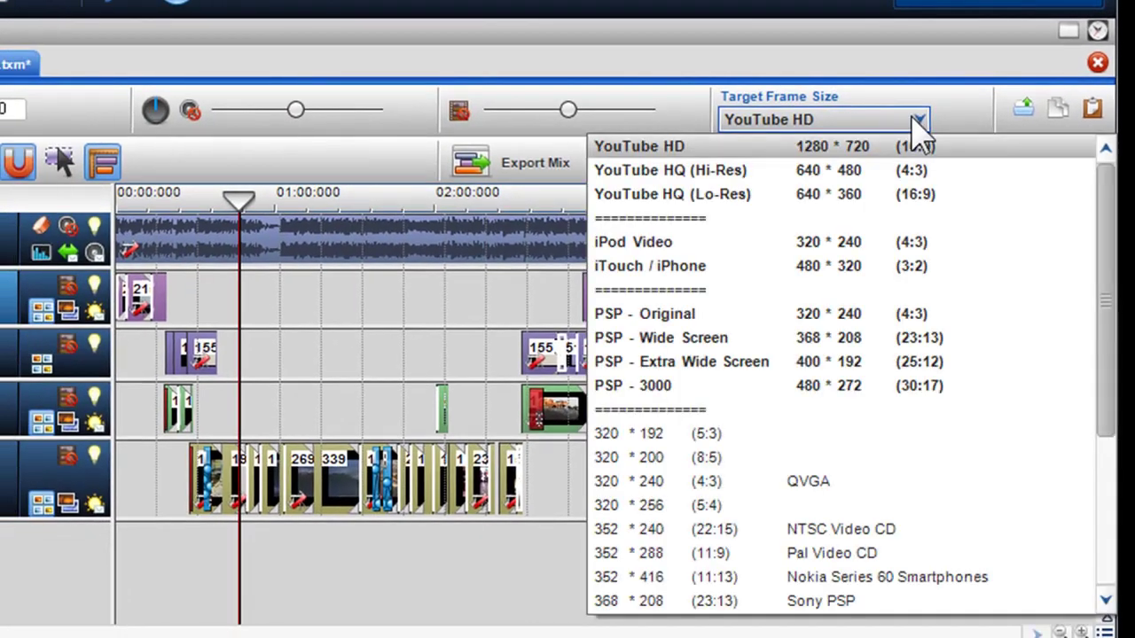
pyautogui.click(867, 170)
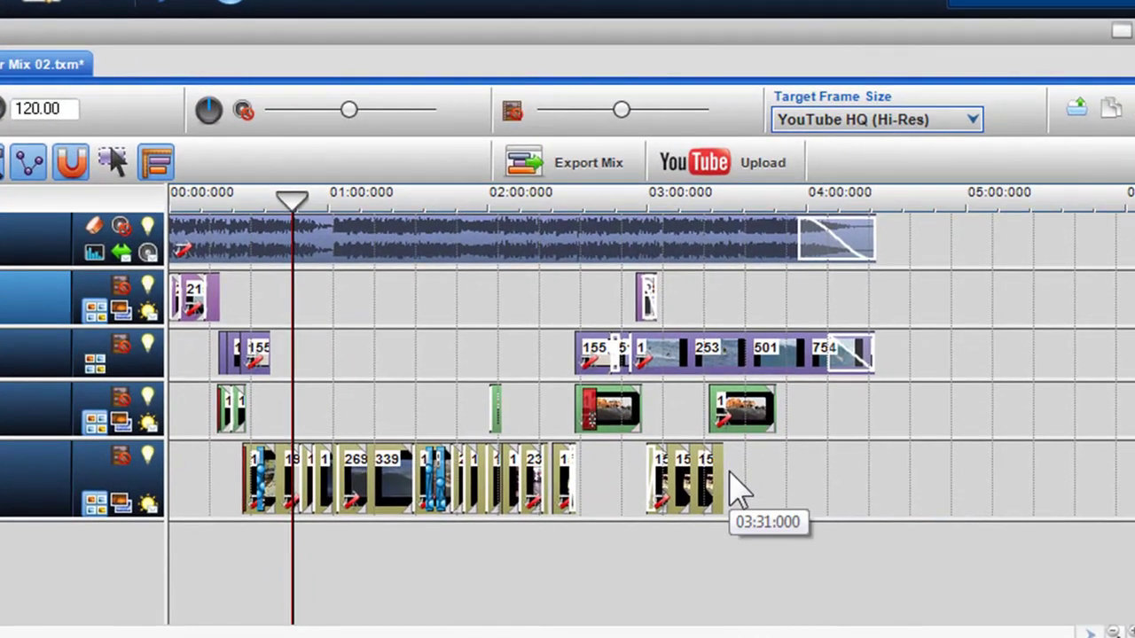
pyautogui.click(904, 124)
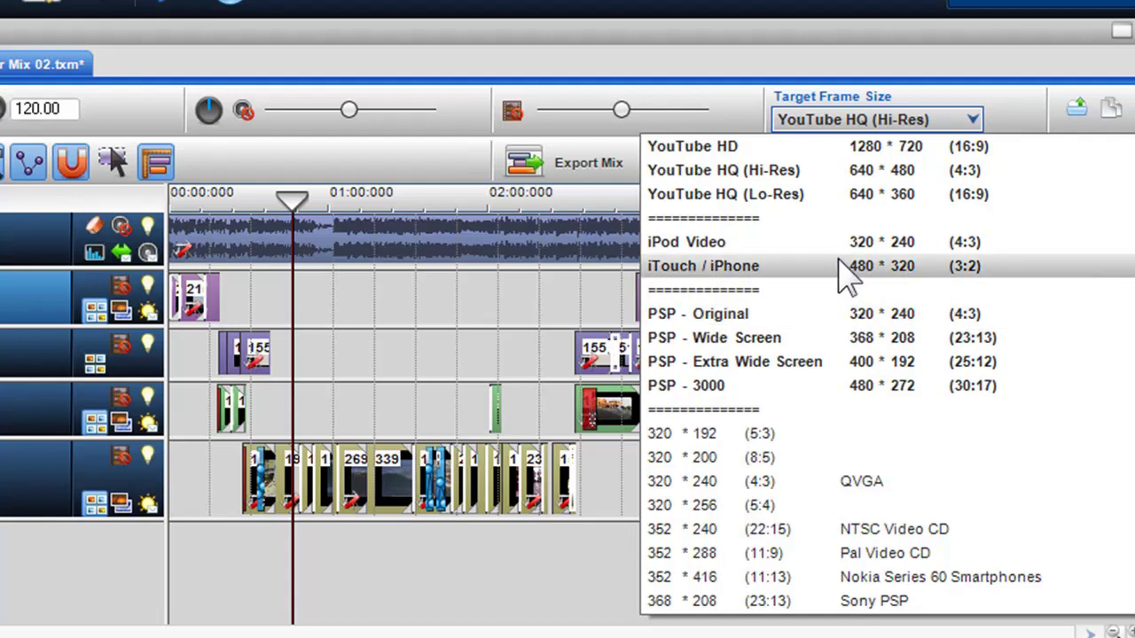
pyautogui.click(829, 171)
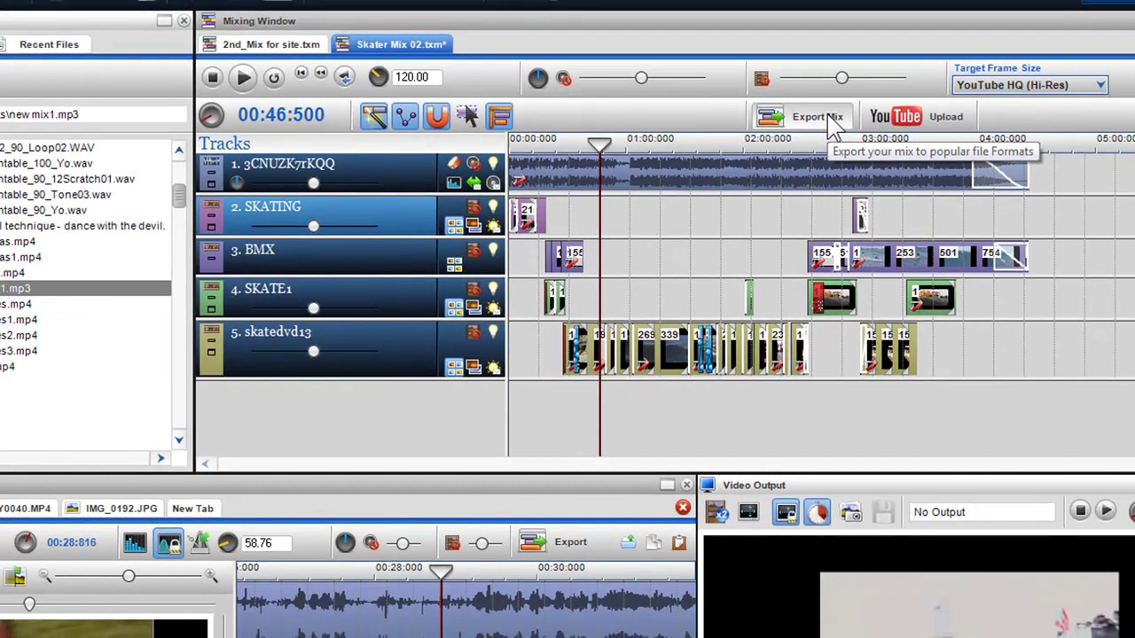
# Export Skater Mix 02 to Documents as new mix2.mp4 and start rendering.
pyautogui.click(816, 129)
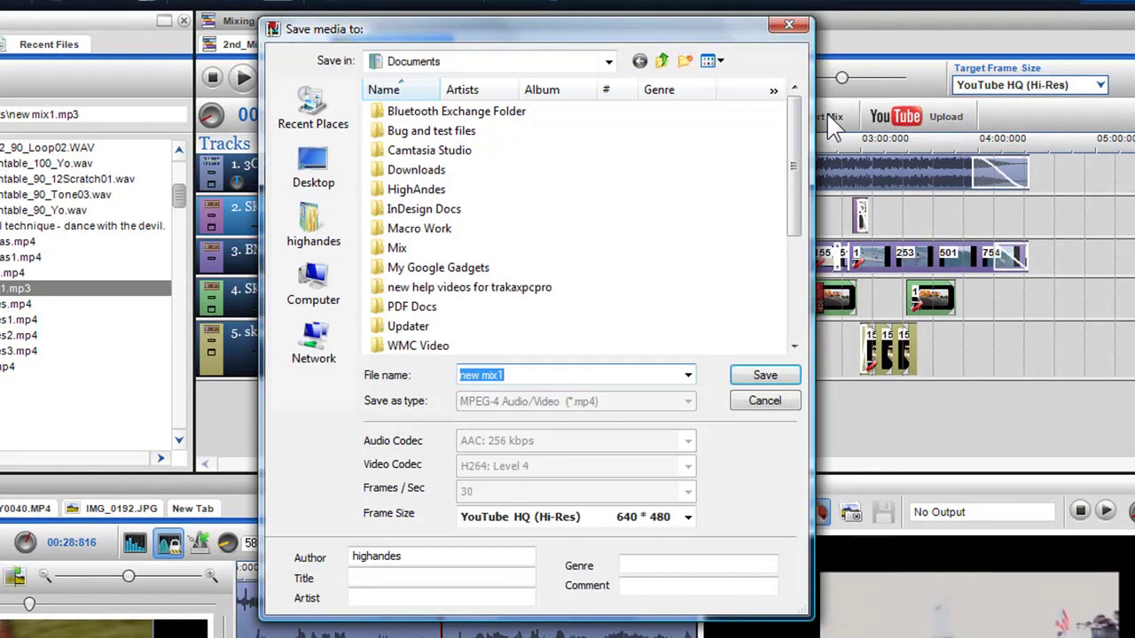
pyautogui.click(610, 65)
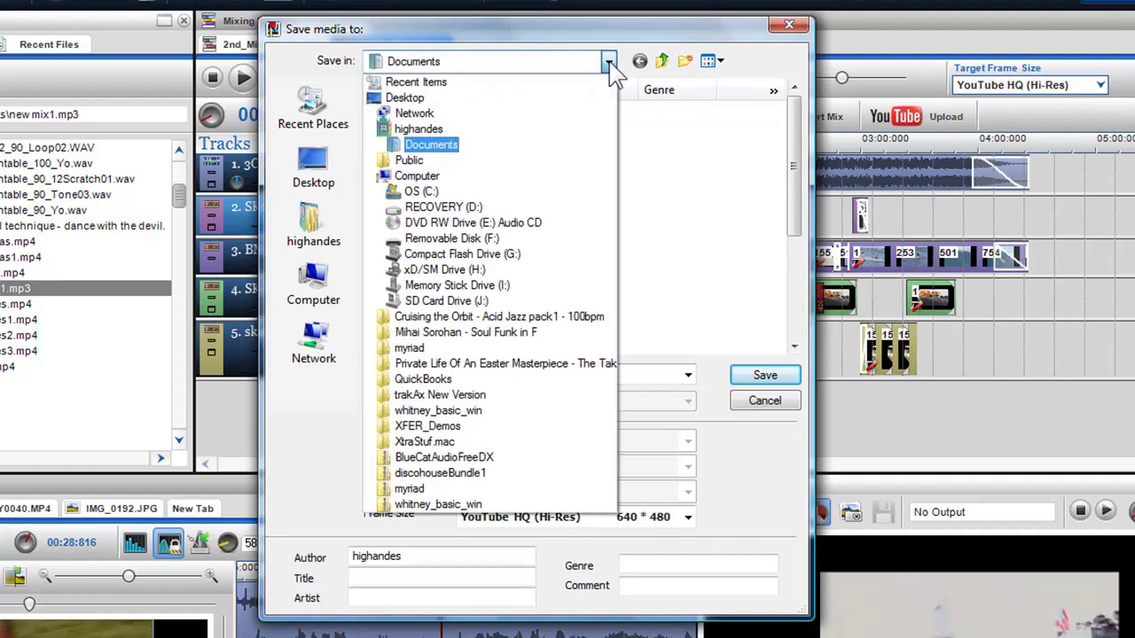
pyautogui.click(431, 145)
pyautogui.click(502, 374)
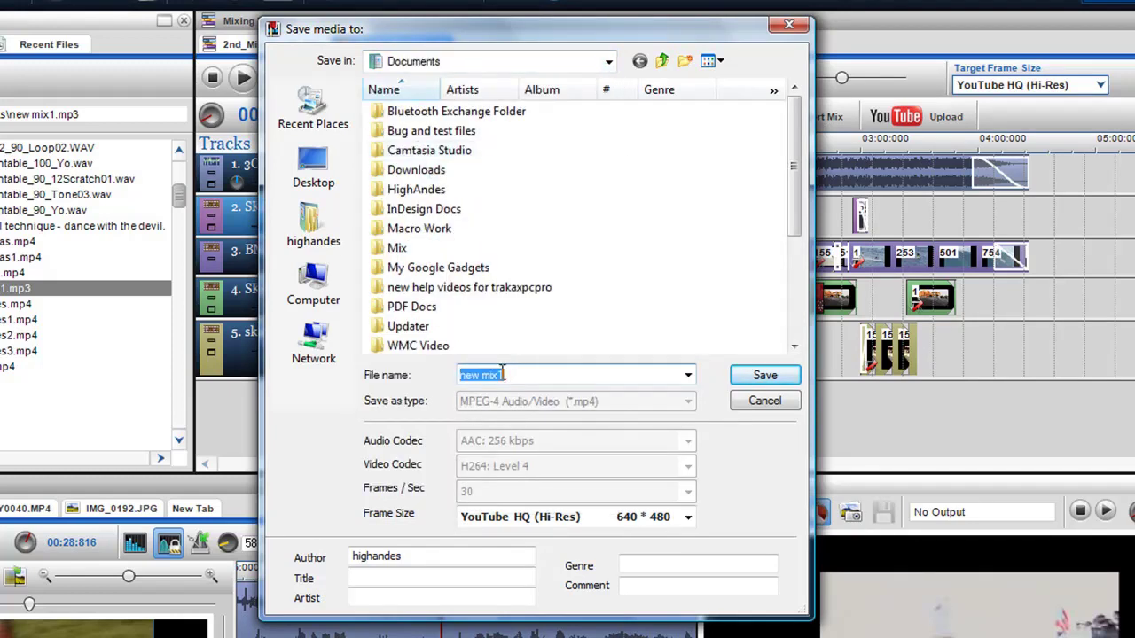
pyautogui.write('2')
pyautogui.click(761, 379)
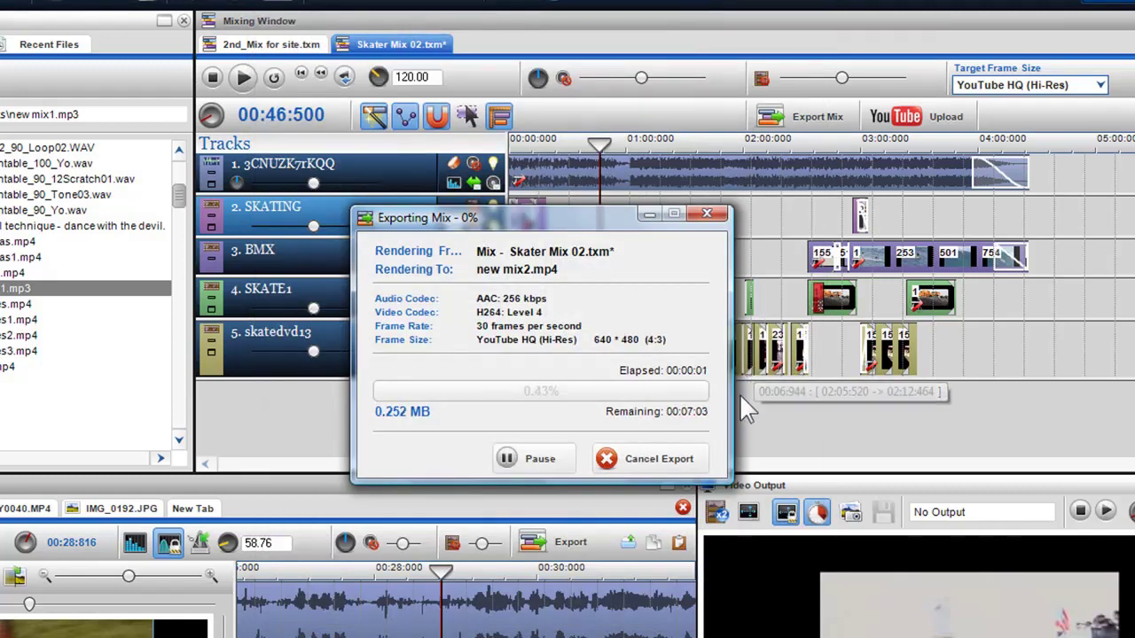
# Cancel the running export and change the target frame size to 320 × 240 (4:3) QVGA.
pyautogui.click(640, 465)
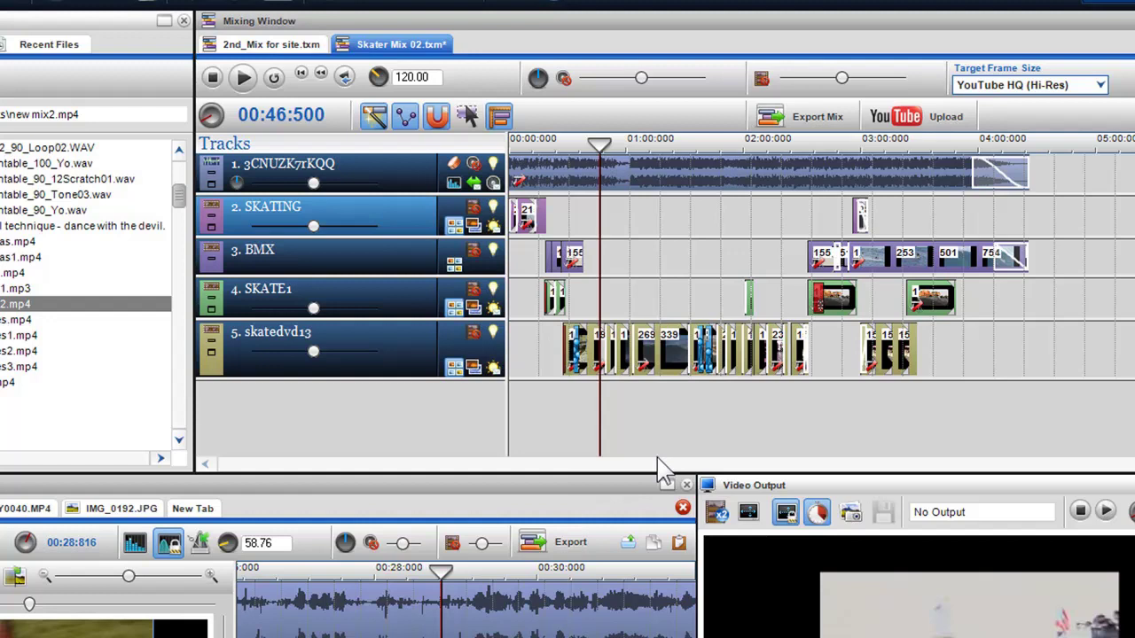
pyautogui.click(1036, 85)
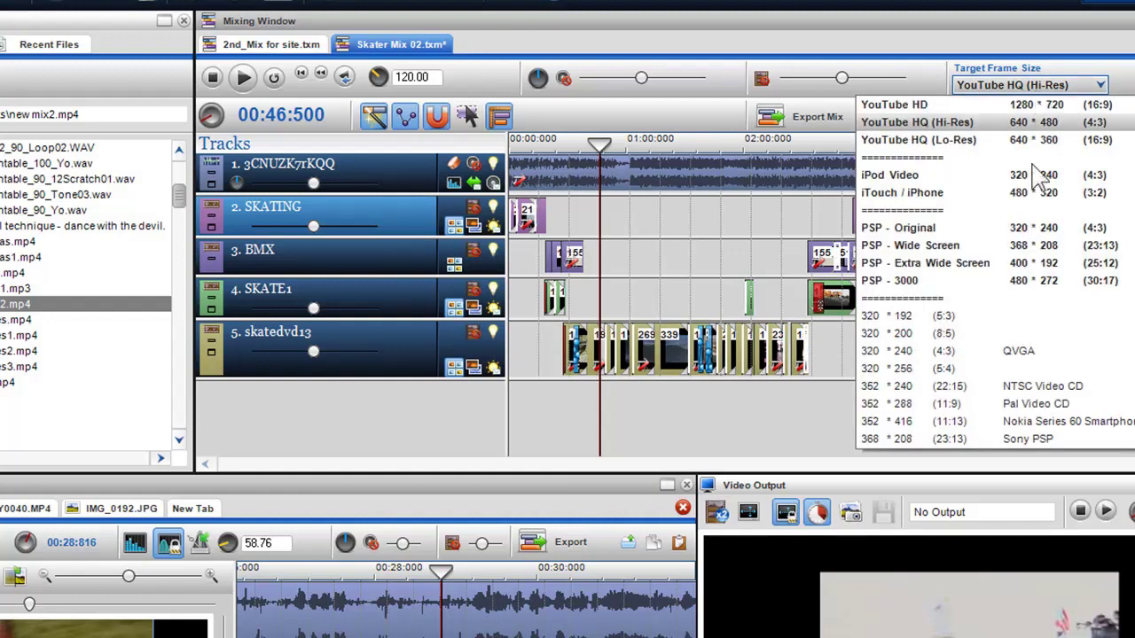
pyautogui.press('Down')
pyautogui.press('Down')
pyautogui.press('Down')
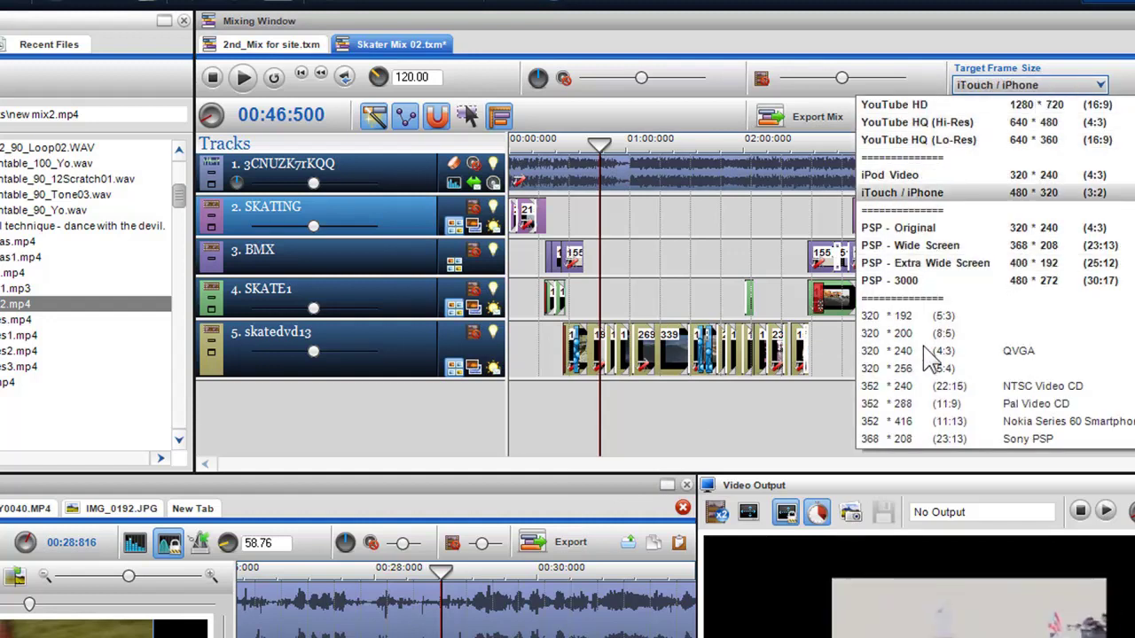
pyautogui.press('Return')
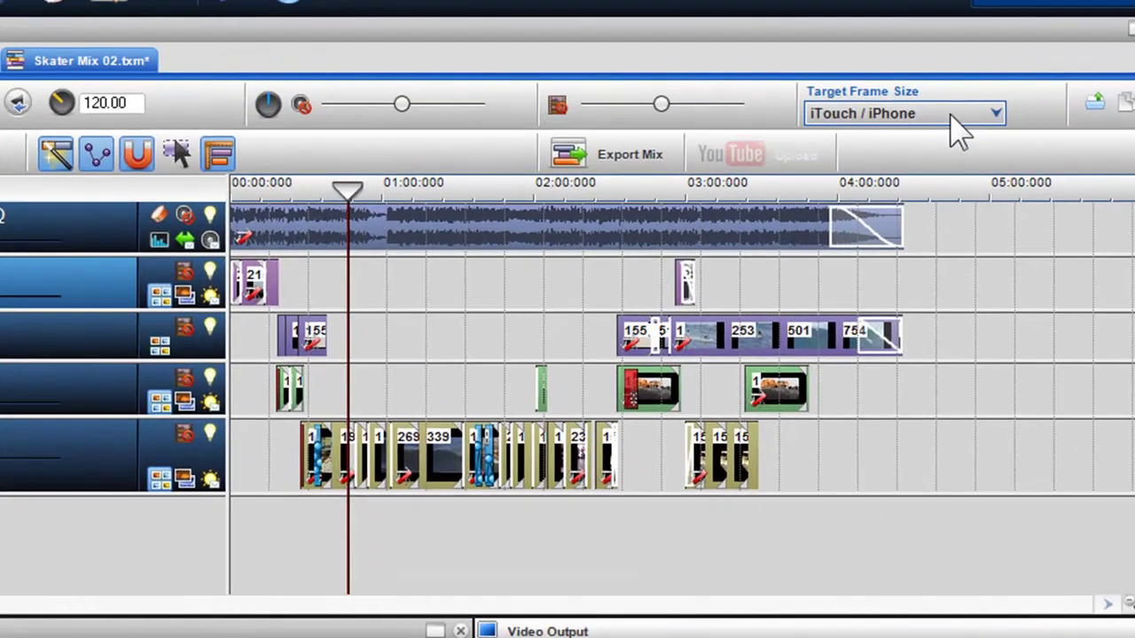
pyautogui.click(1042, 85)
pyautogui.press('Down')
pyautogui.press('Down')
pyautogui.press('Down')
pyautogui.press('Down')
pyautogui.press('Down')
pyautogui.press('Down')
pyautogui.press('Down')
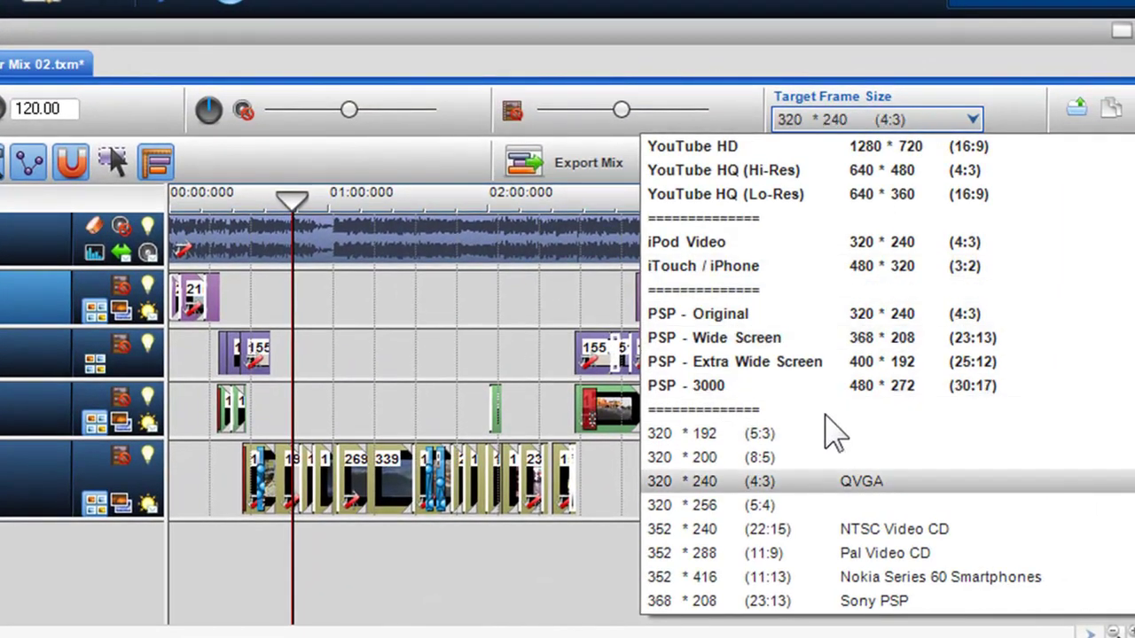
pyautogui.press('Return')
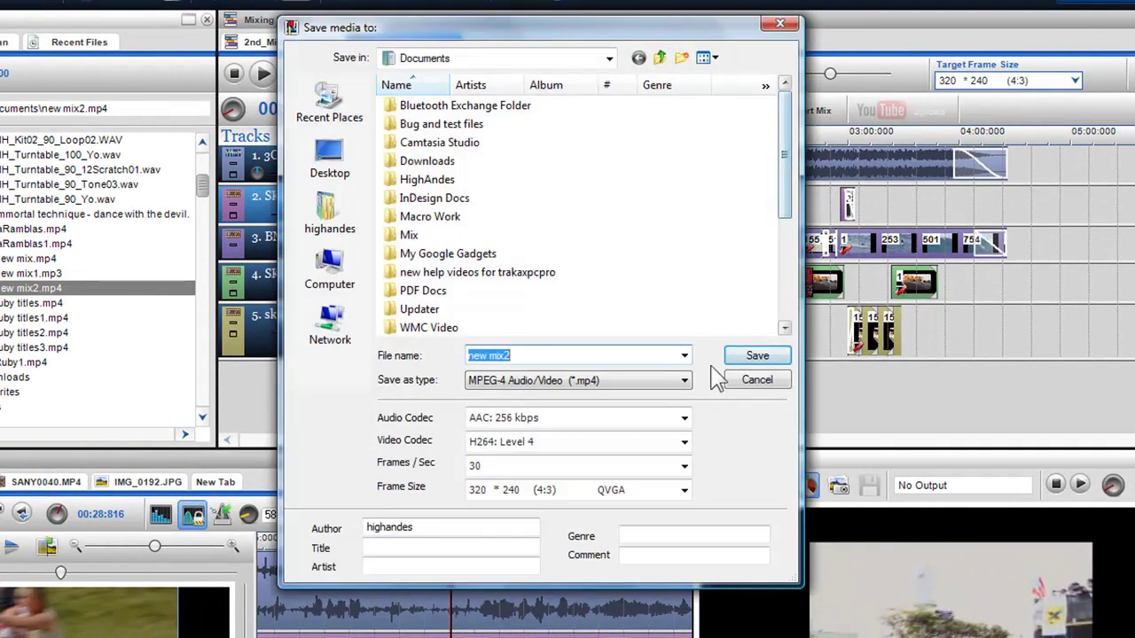
# Confirm MPEG-4 output with AAC 256 kbps audio and H264: Level 4 video codec.
pyautogui.click(689, 386)
pyautogui.click(689, 379)
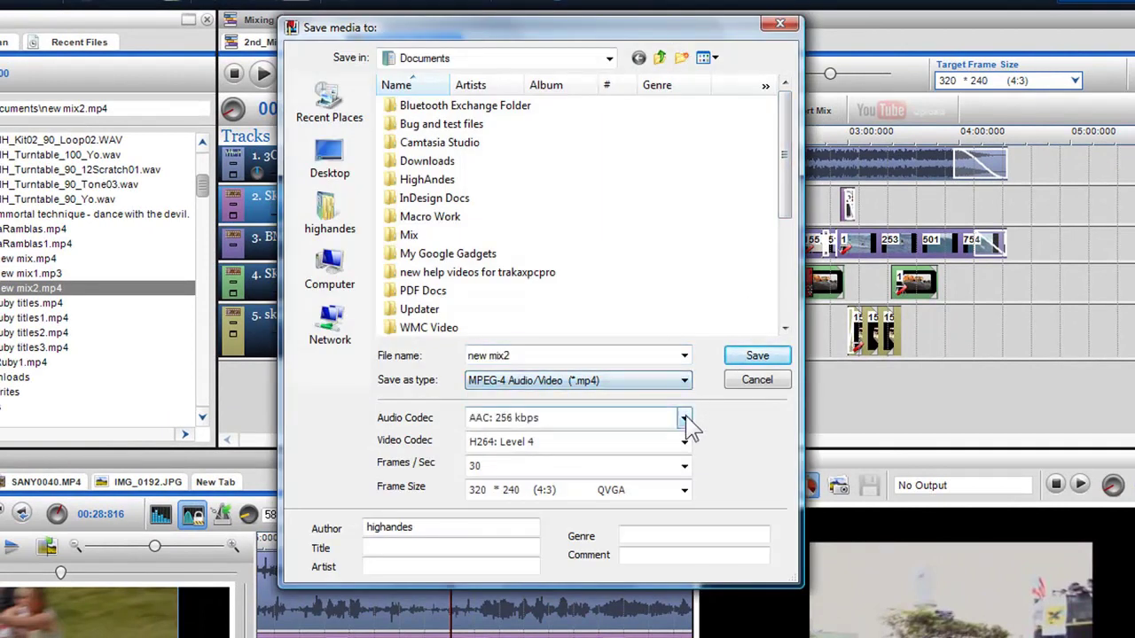
pyautogui.click(686, 418)
pyautogui.click(689, 425)
pyautogui.click(686, 443)
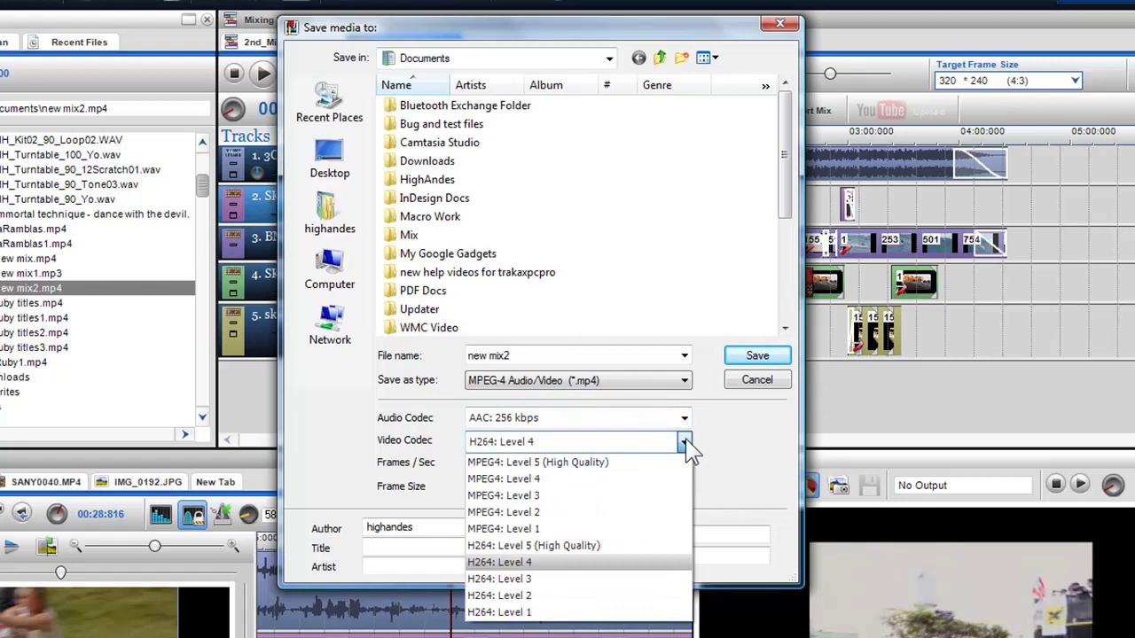
pyautogui.click(687, 443)
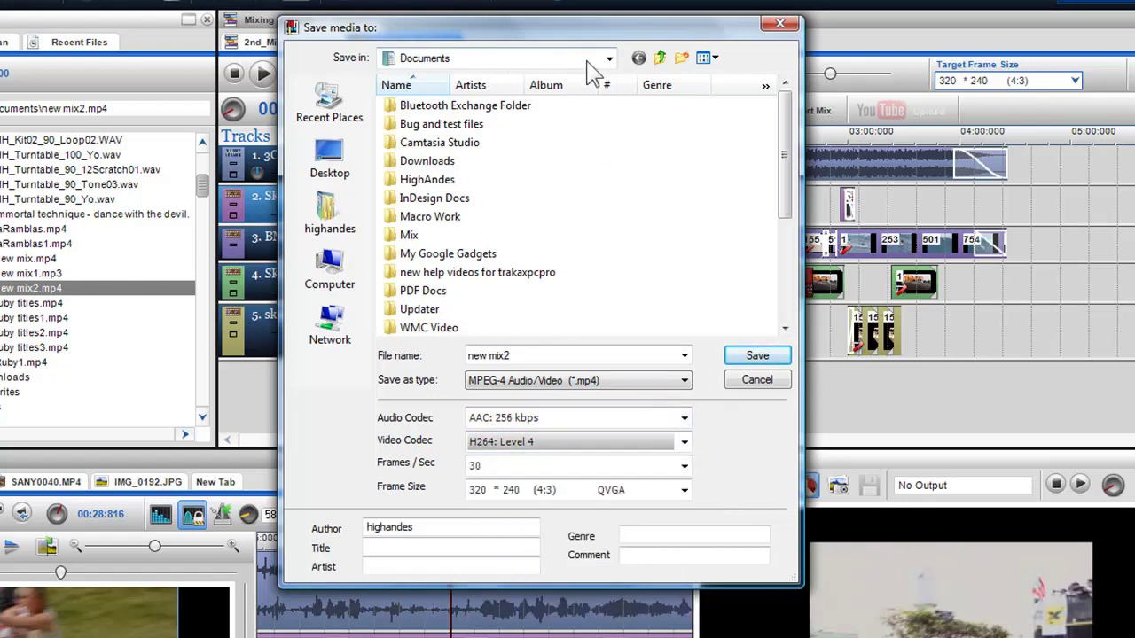
# Change the save location to the highandes user folder.
pyautogui.click(541, 59)
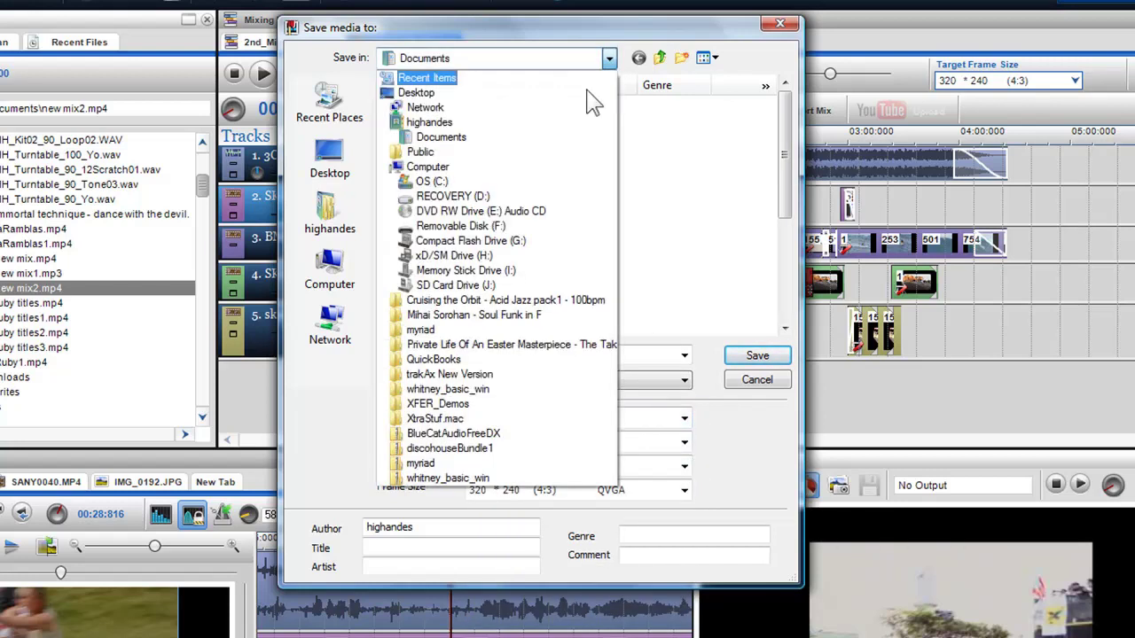
pyautogui.click(456, 125)
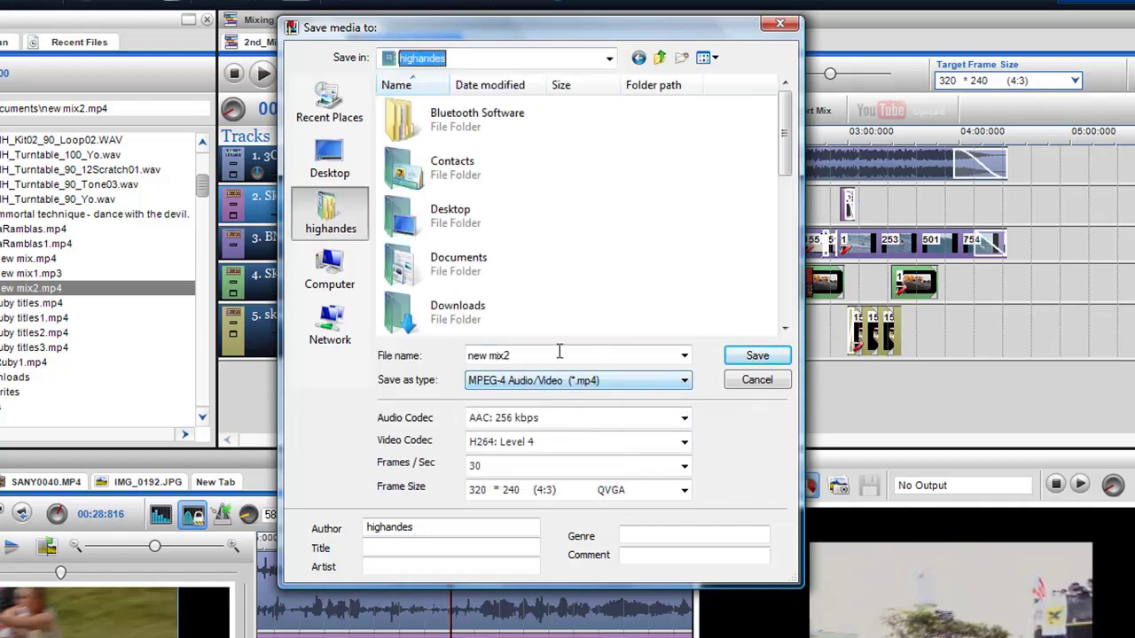
pyautogui.click(513, 355)
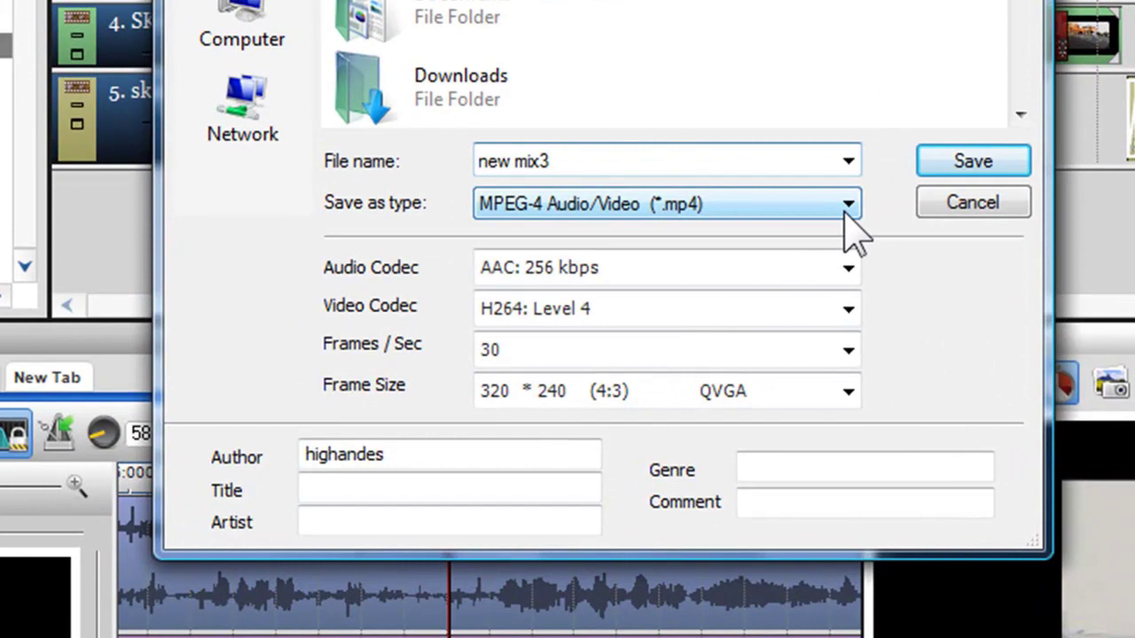
# Try AVI as the output format, then switch back to MPEG-4.
pyautogui.click(846, 211)
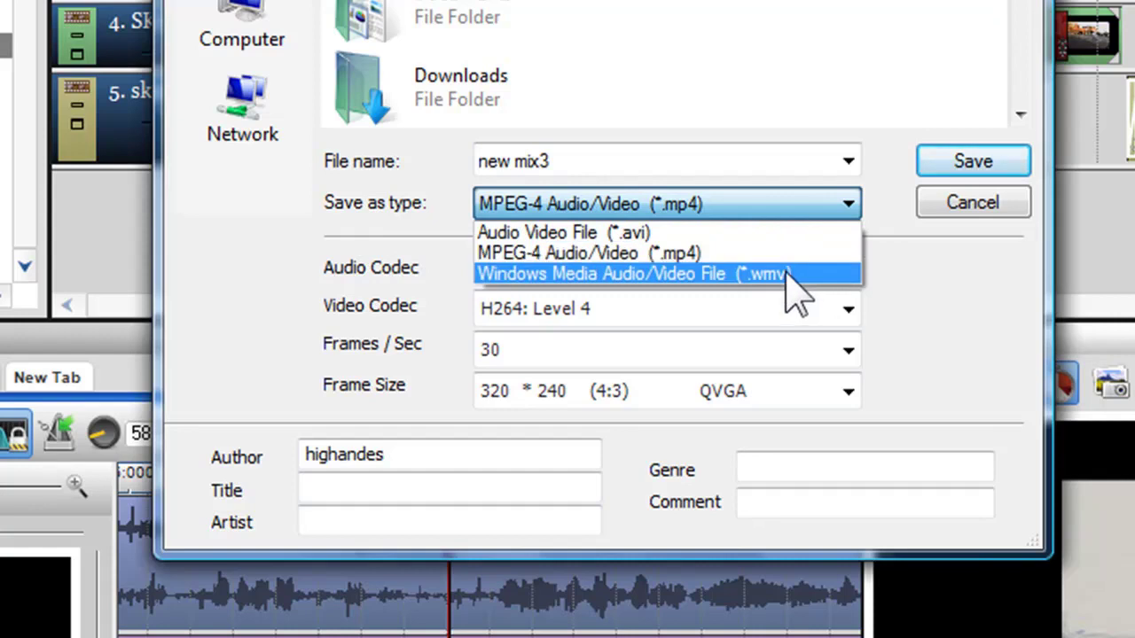
pyautogui.click(779, 237)
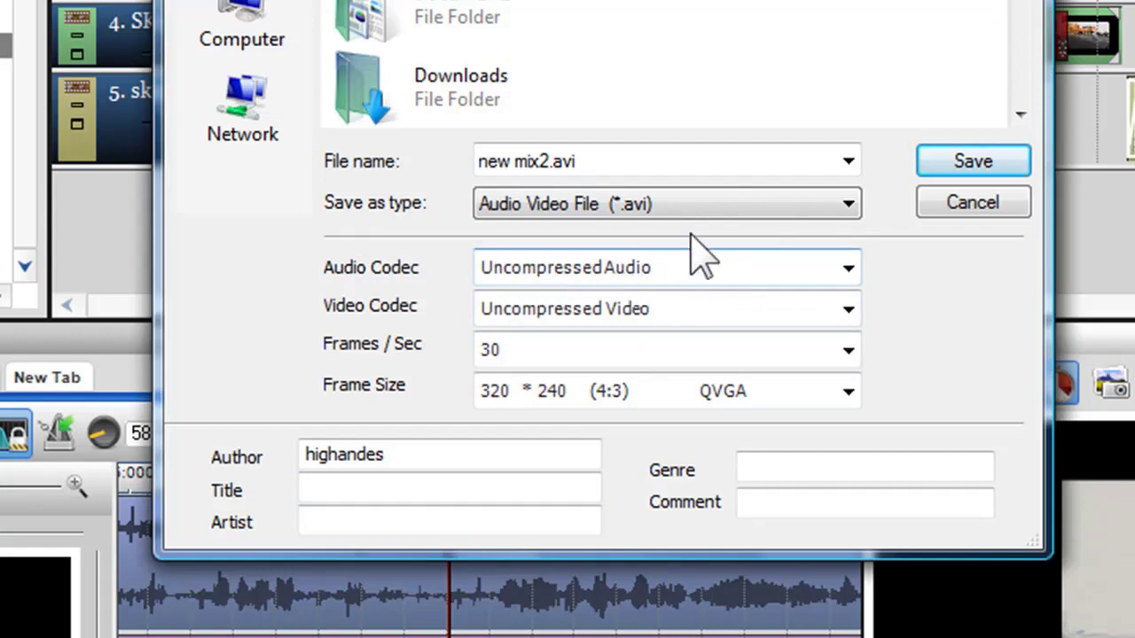
pyautogui.click(842, 213)
pyautogui.click(812, 255)
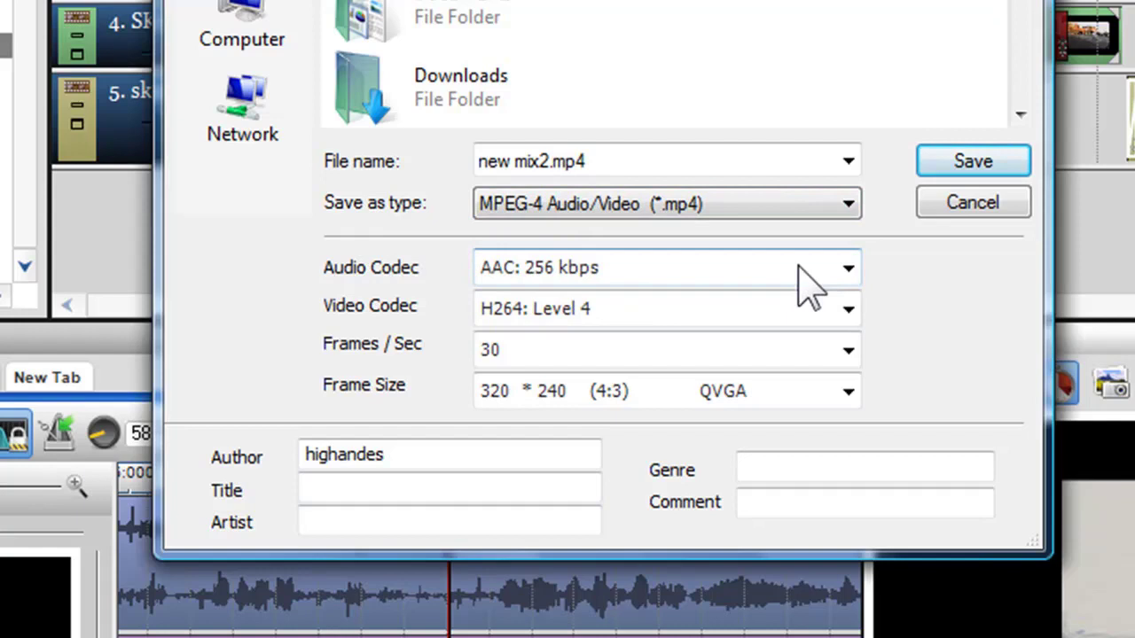
# Set audio to AAC 320 kbps High Quality, video to H264: Level 3, keeping 30 fps.
pyautogui.click(847, 275)
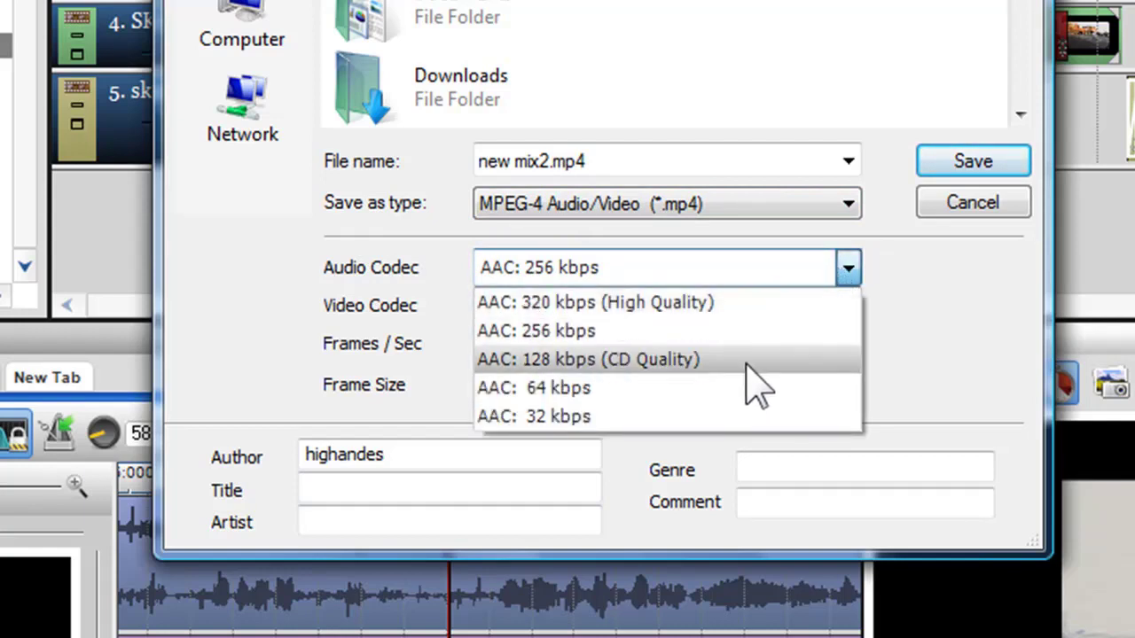
pyautogui.click(749, 306)
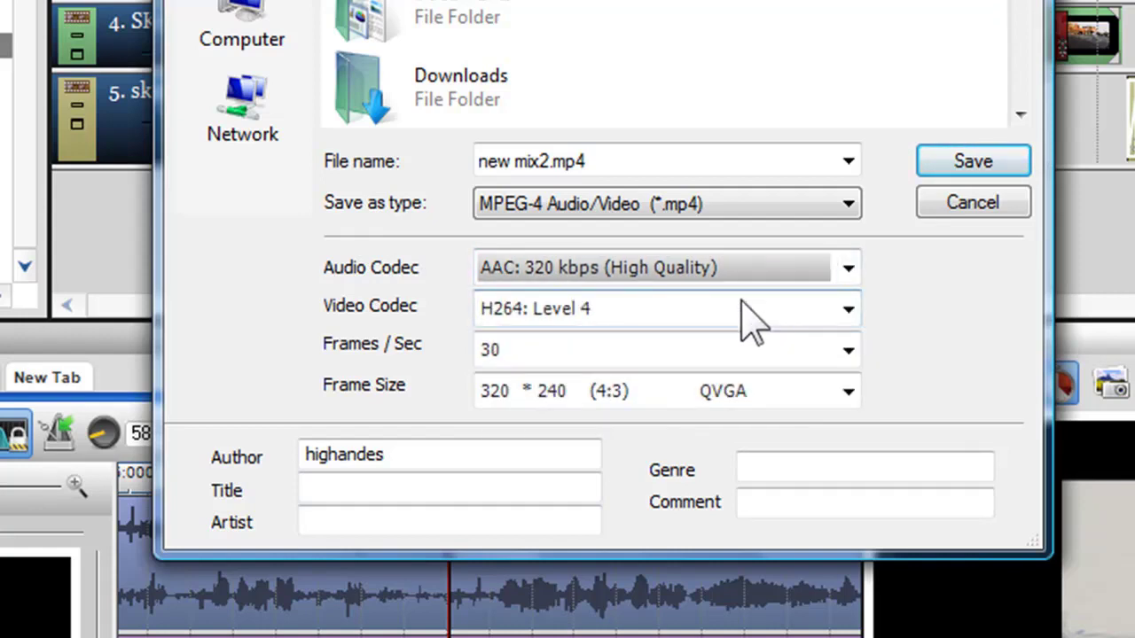
pyautogui.click(848, 310)
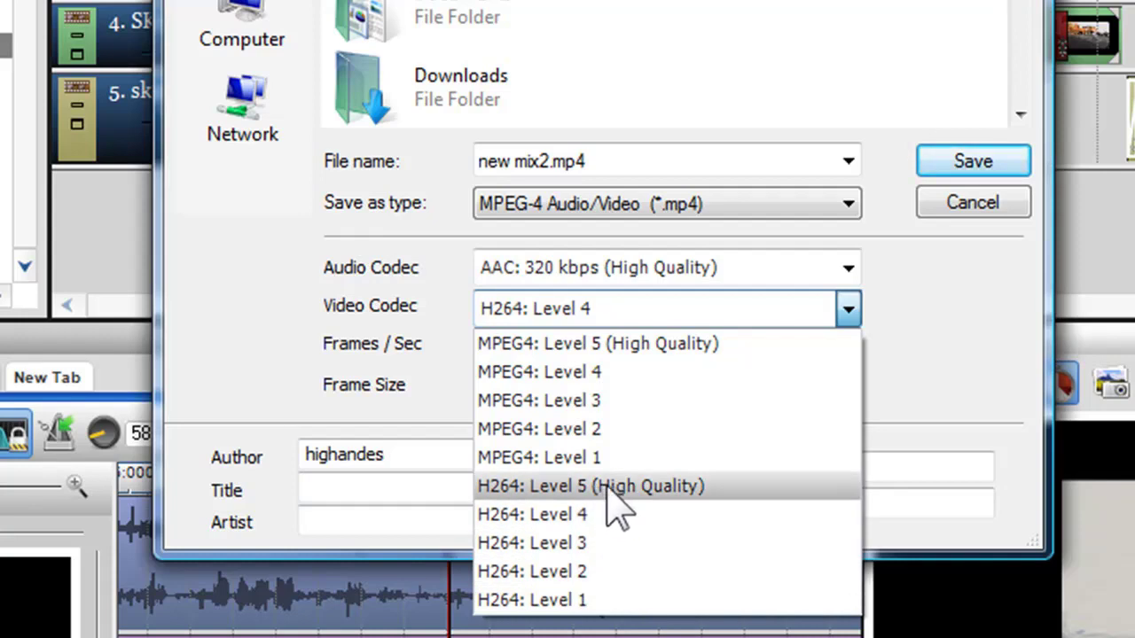
pyautogui.click(593, 543)
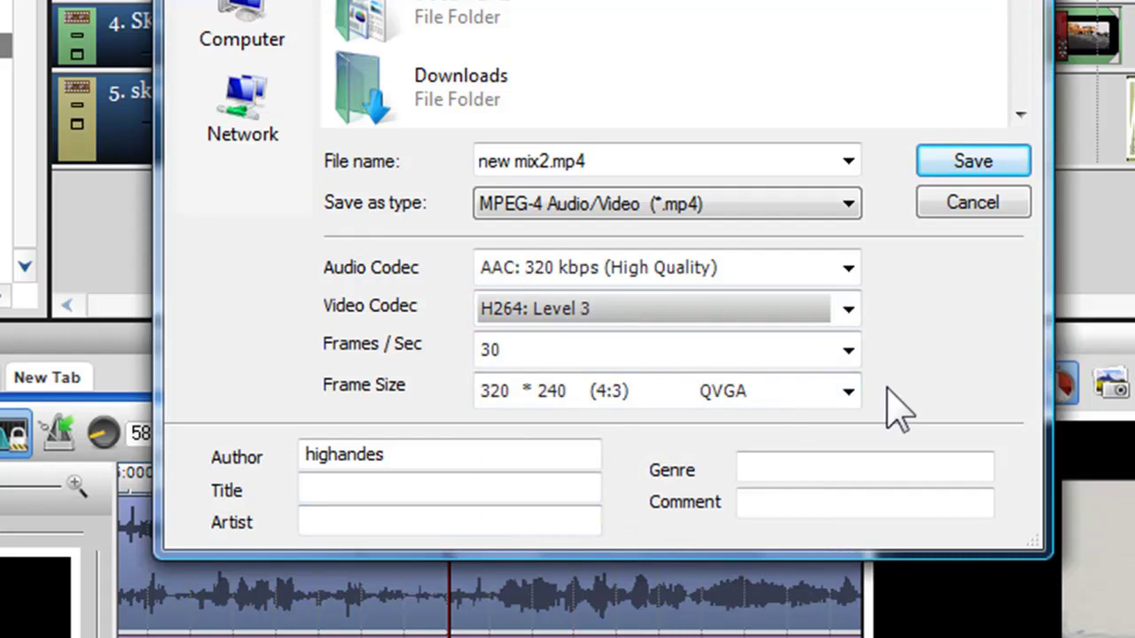
pyautogui.click(848, 354)
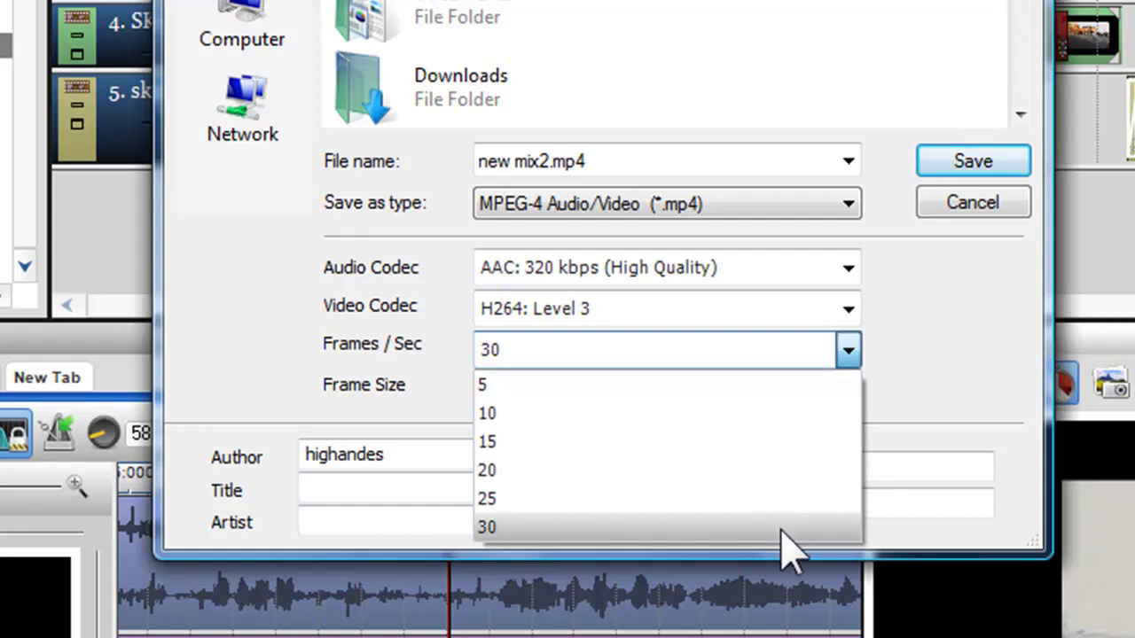
pyautogui.click(781, 528)
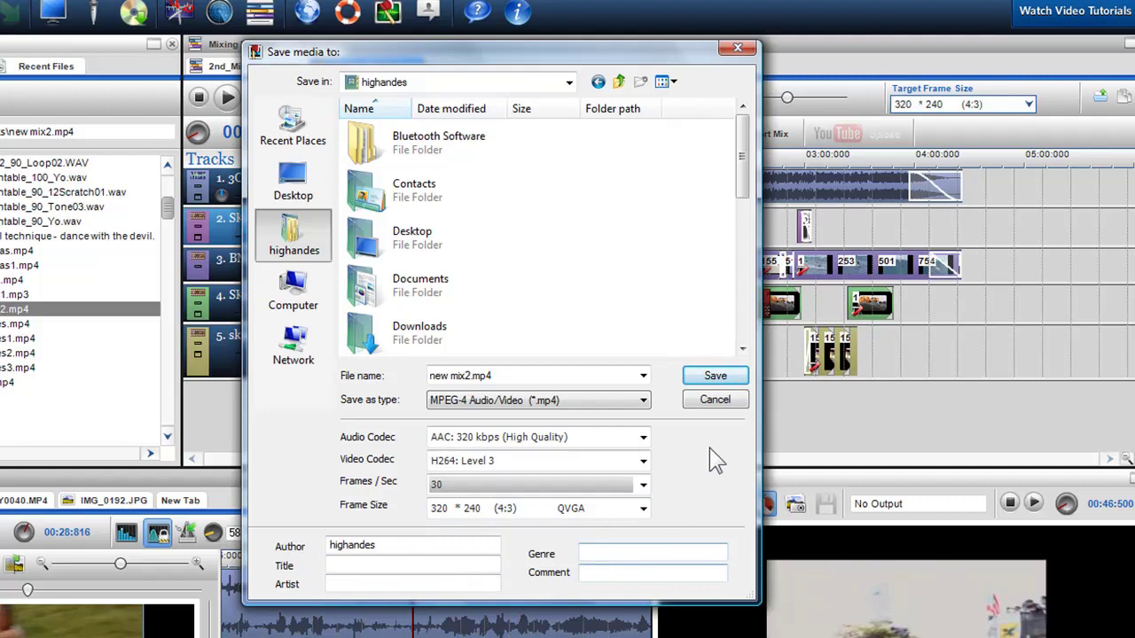
# Start rendering new mix2.mp4, then launch an export from the 2nd_Mix for site project.
pyautogui.click(716, 377)
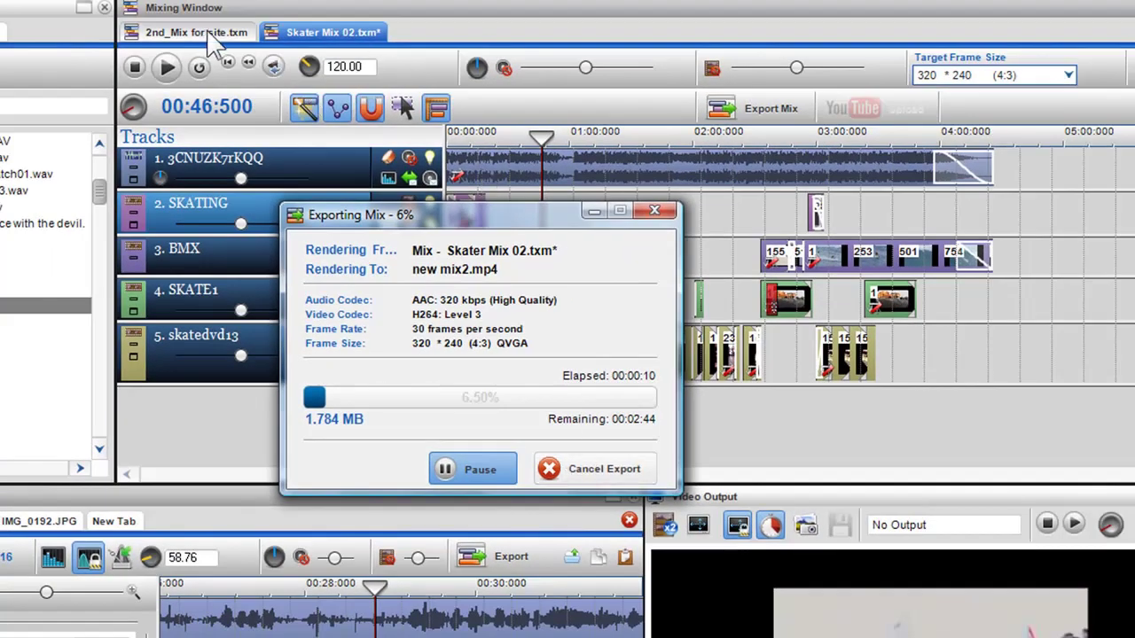
pyautogui.click(199, 33)
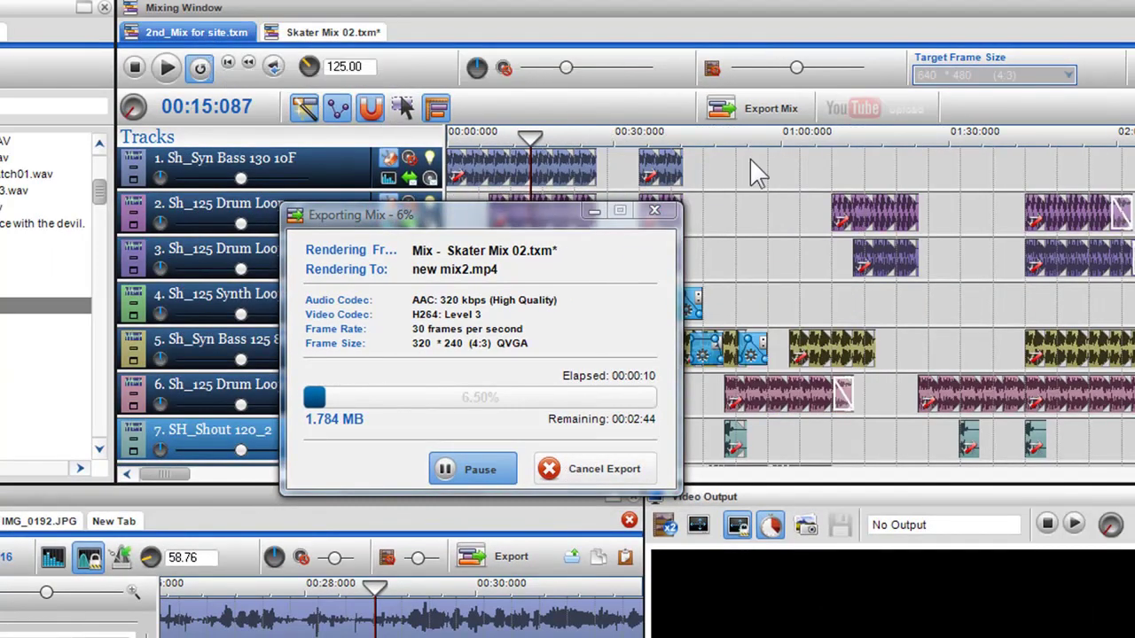
pyautogui.click(733, 120)
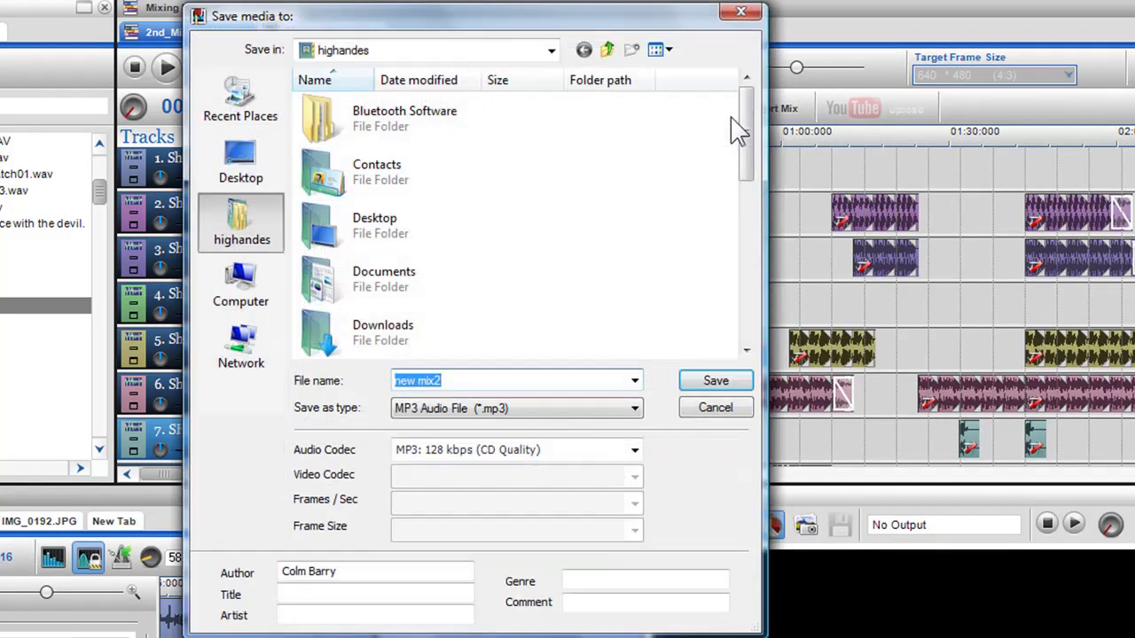
# Save the audio mix as new mix3.mp3 and resume the paused Skater Mix export.
pyautogui.click(460, 381)
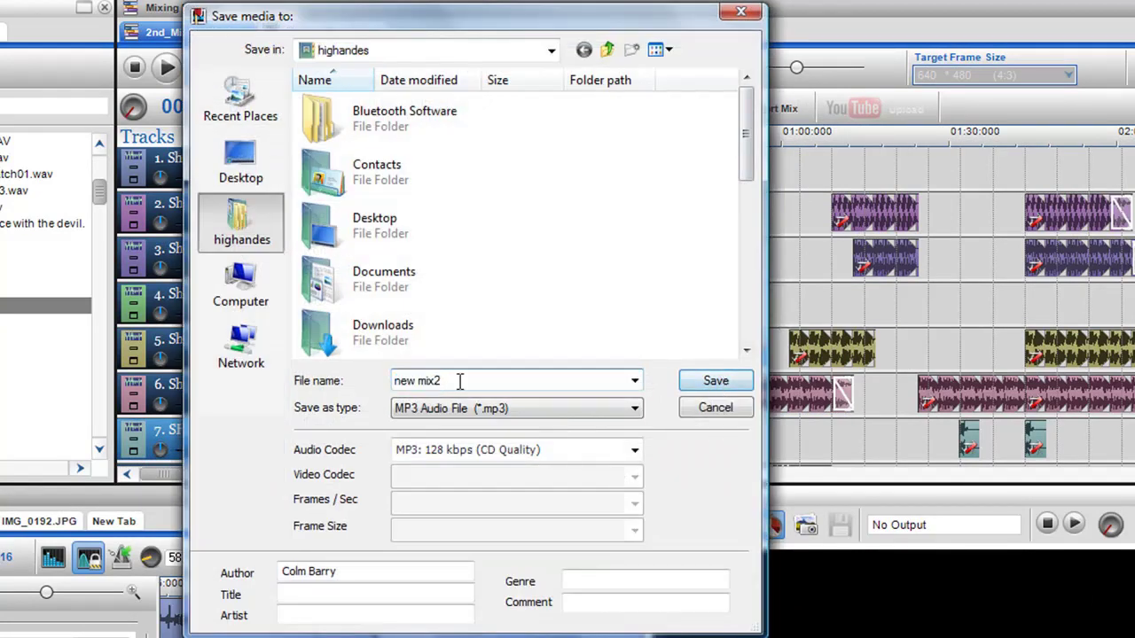
pyautogui.press('BackSpace')
pyautogui.write('3')
pyautogui.click(714, 381)
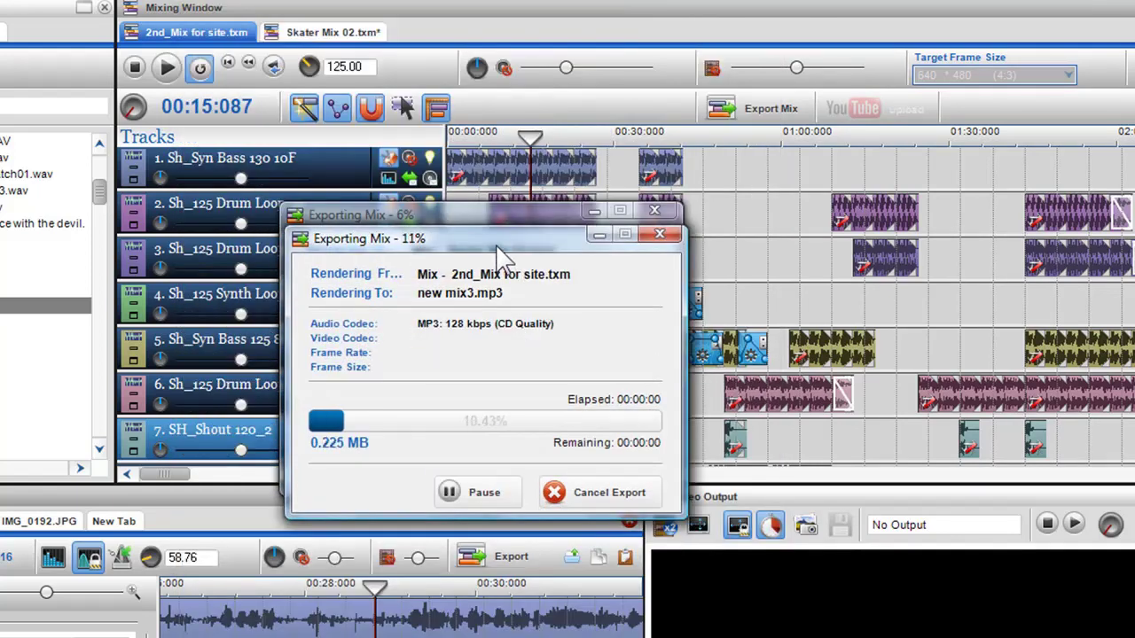
pyautogui.click(478, 468)
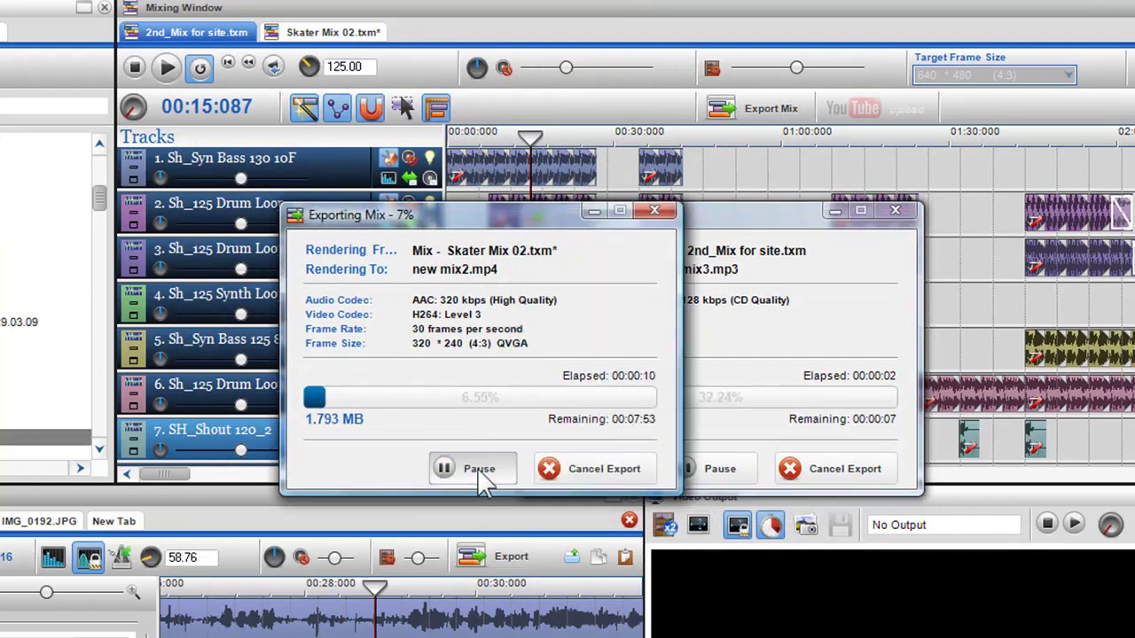
pyautogui.click(758, 232)
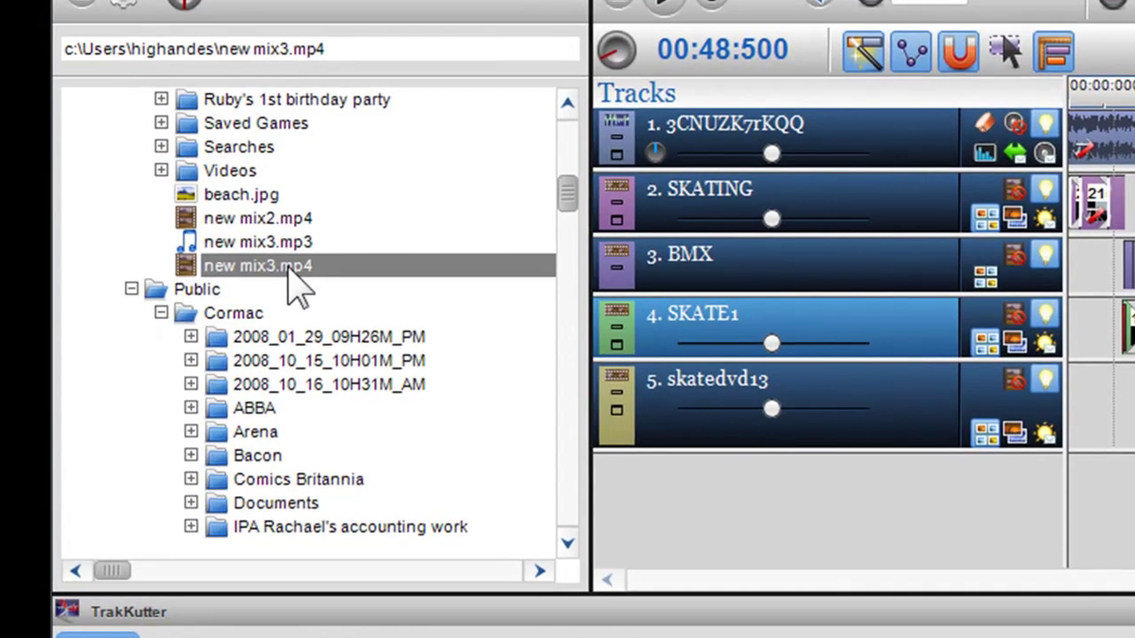
# Check the new mix3.mp4 context menu options (Upload to YouTube, Convert…), then dismiss the menu.
pyautogui.rightClick(290, 267)
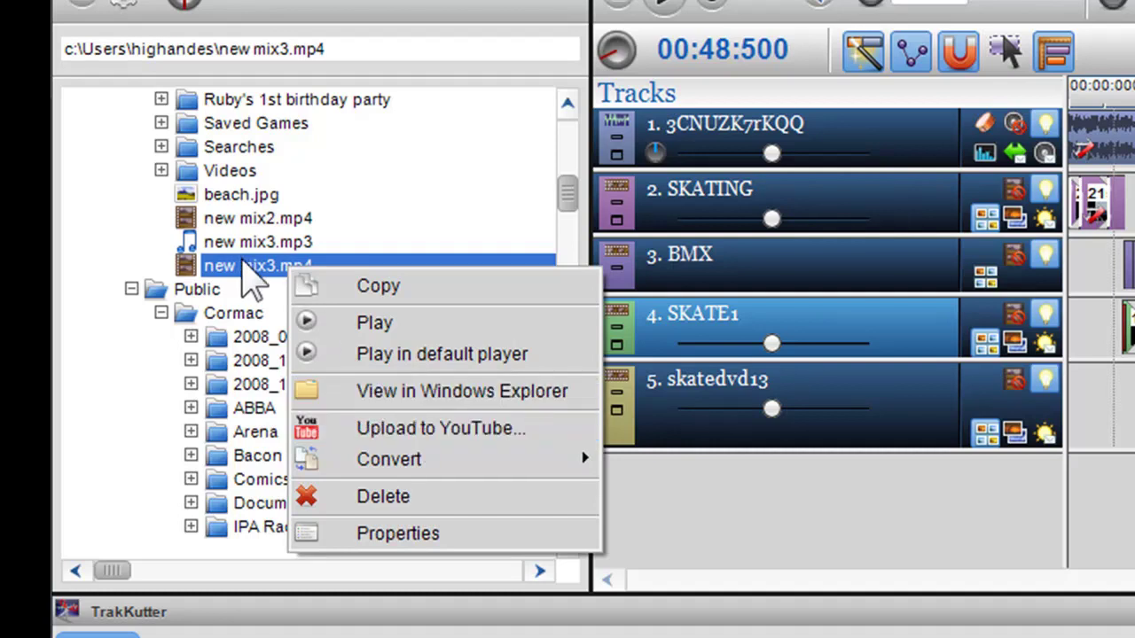
pyautogui.click(245, 264)
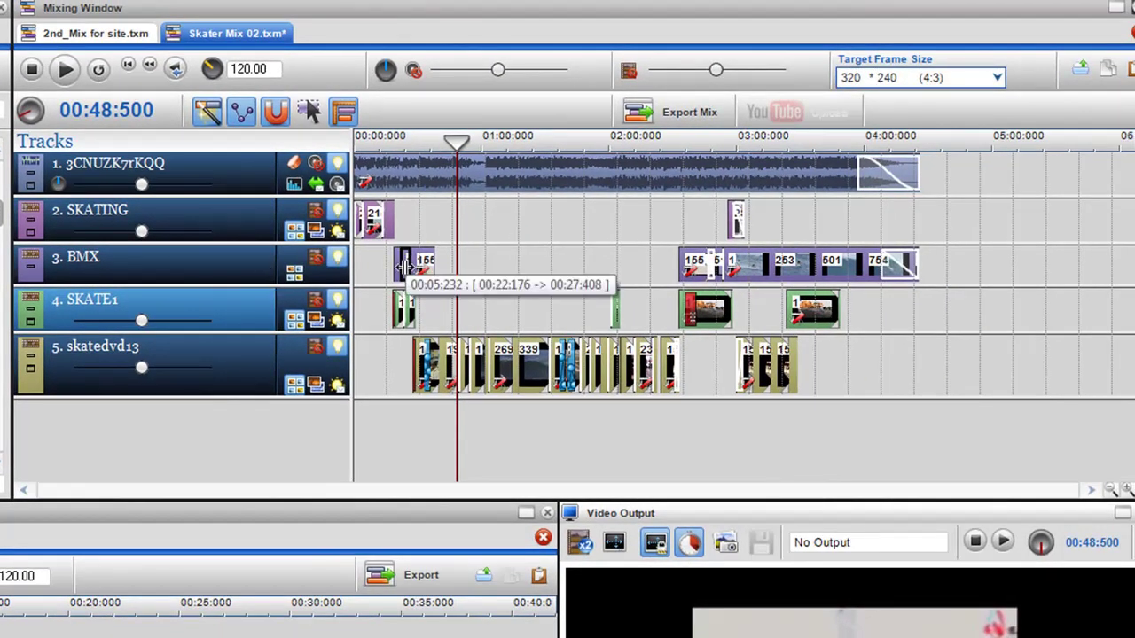
pyautogui.moveTo(387, 250); pyautogui.dragTo(552, 399)
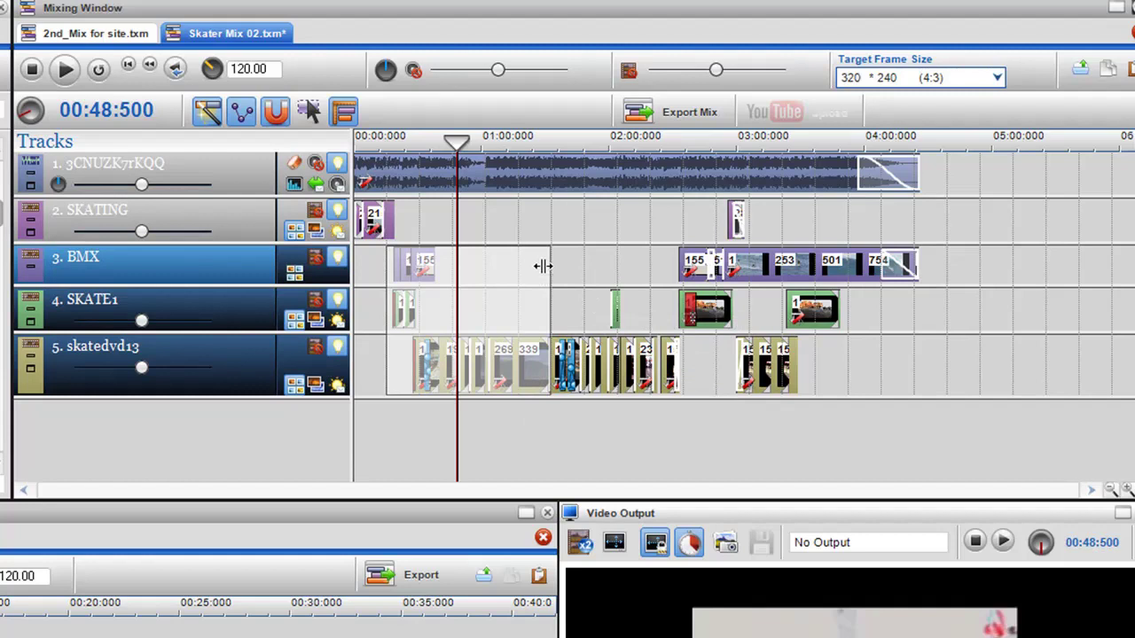
pyautogui.click(539, 232)
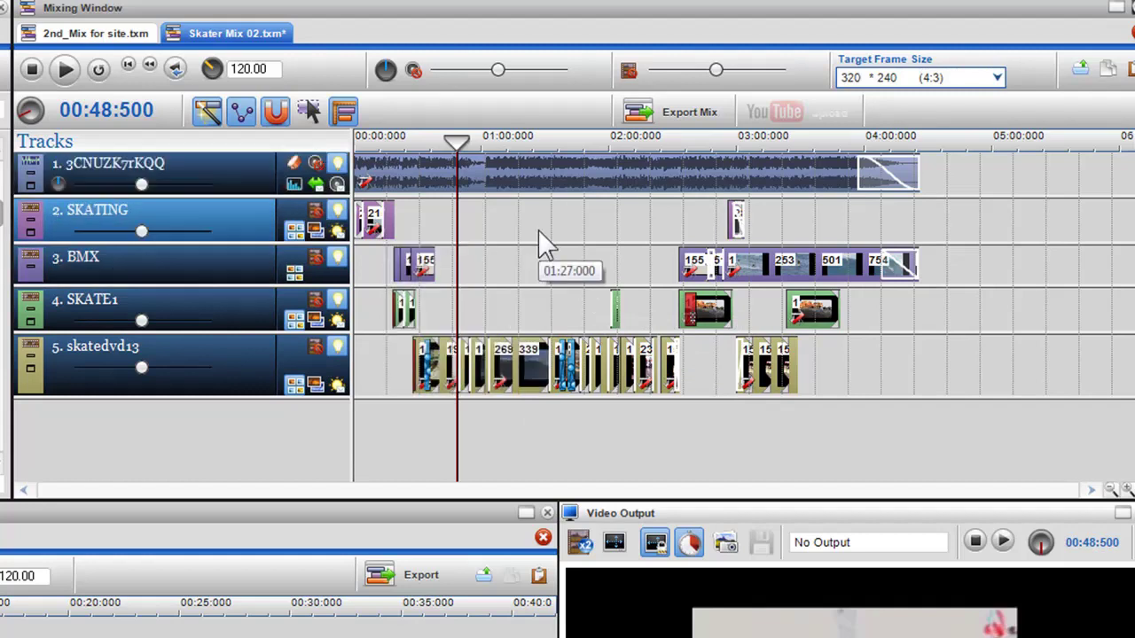
pyautogui.click(518, 135)
pyautogui.moveTo(519, 138); pyautogui.dragTo(422, 139)
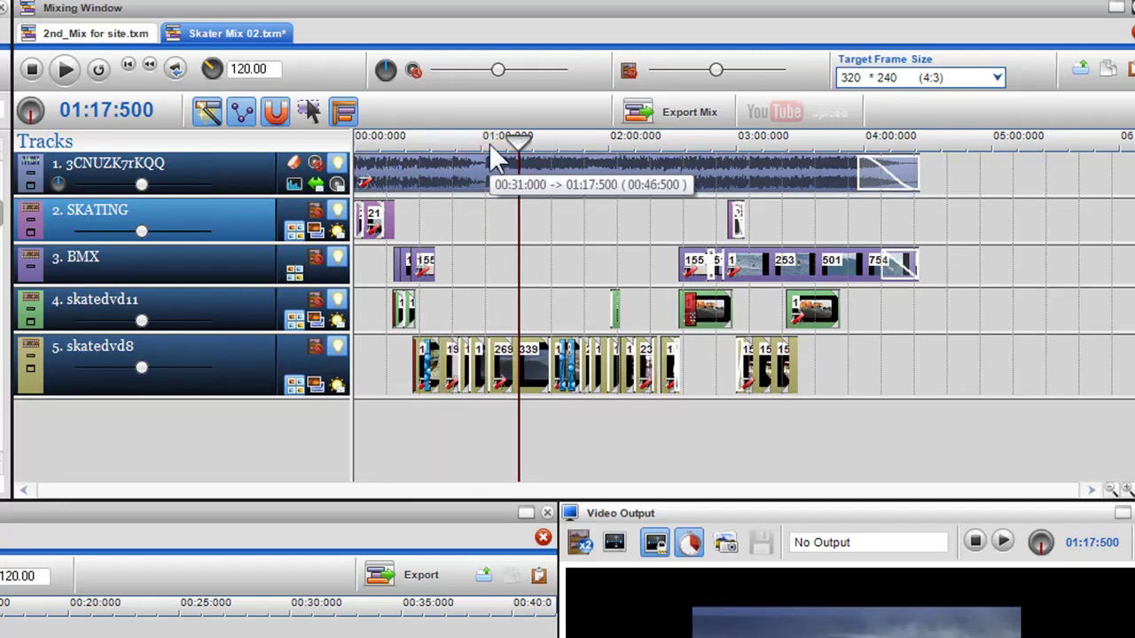
pyautogui.click(316, 161)
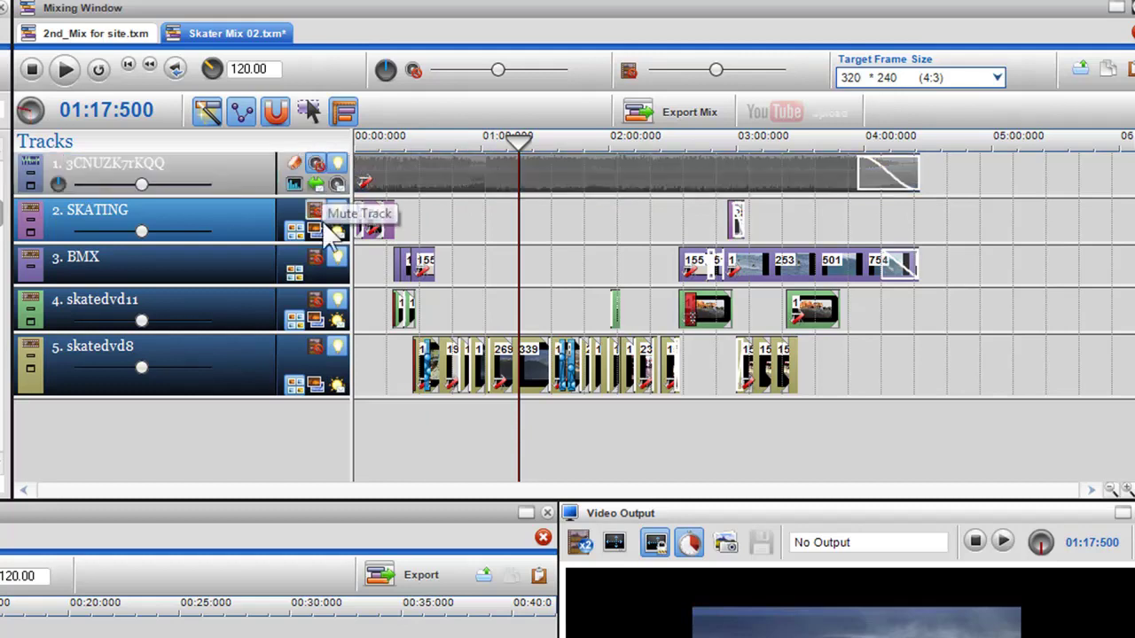
pyautogui.click(317, 259)
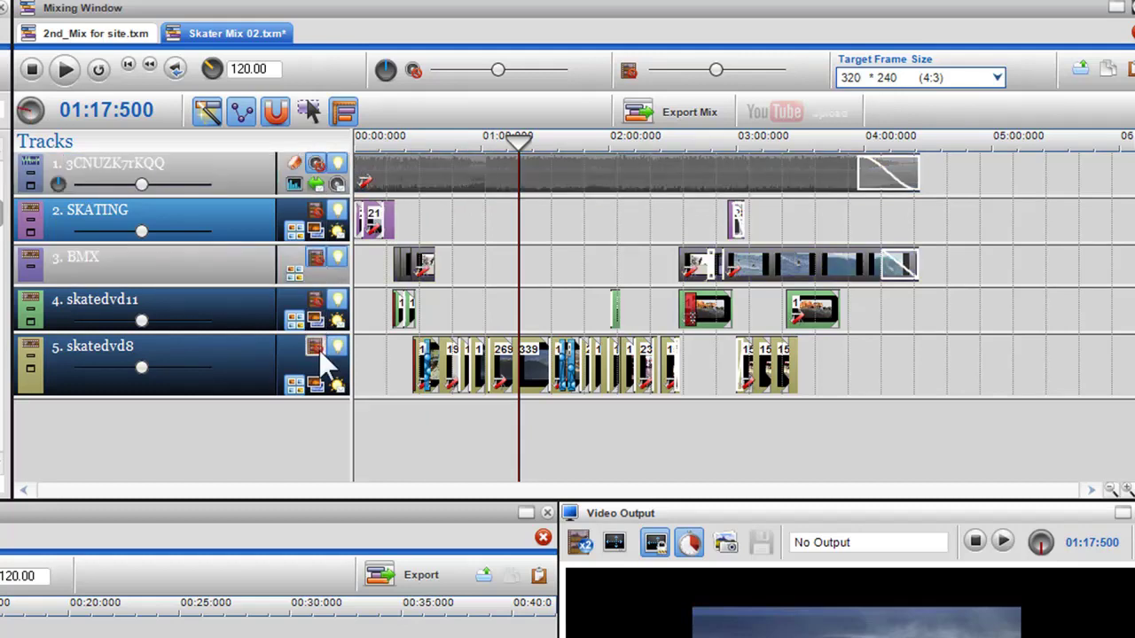
pyautogui.click(317, 347)
pyautogui.click(318, 347)
pyautogui.click(316, 257)
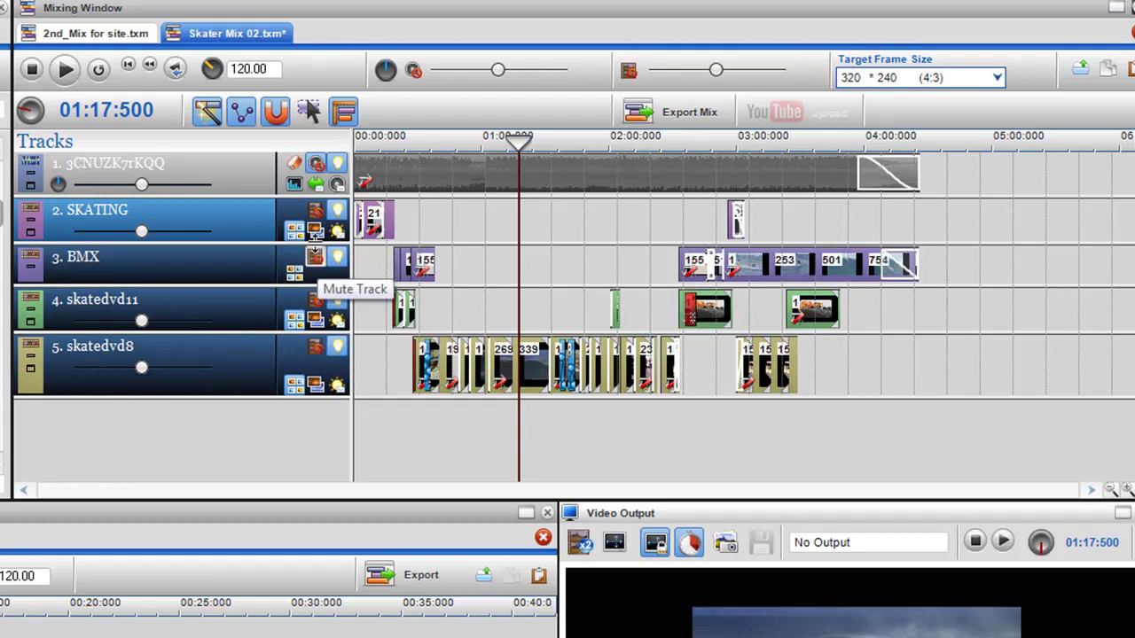
pyautogui.click(313, 161)
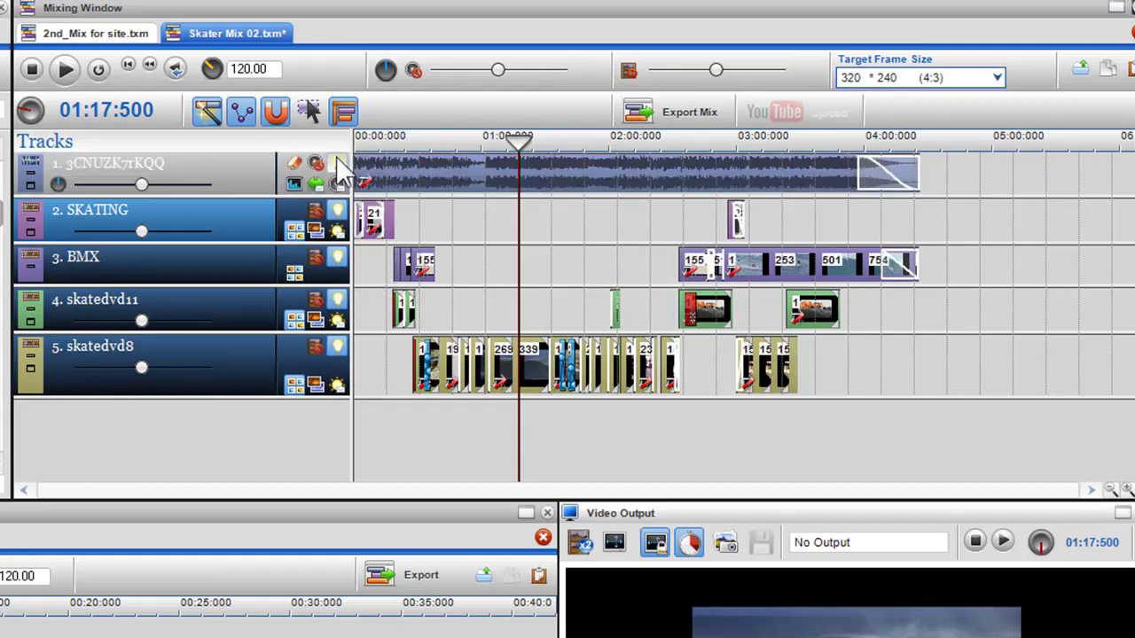
pyautogui.click(342, 261)
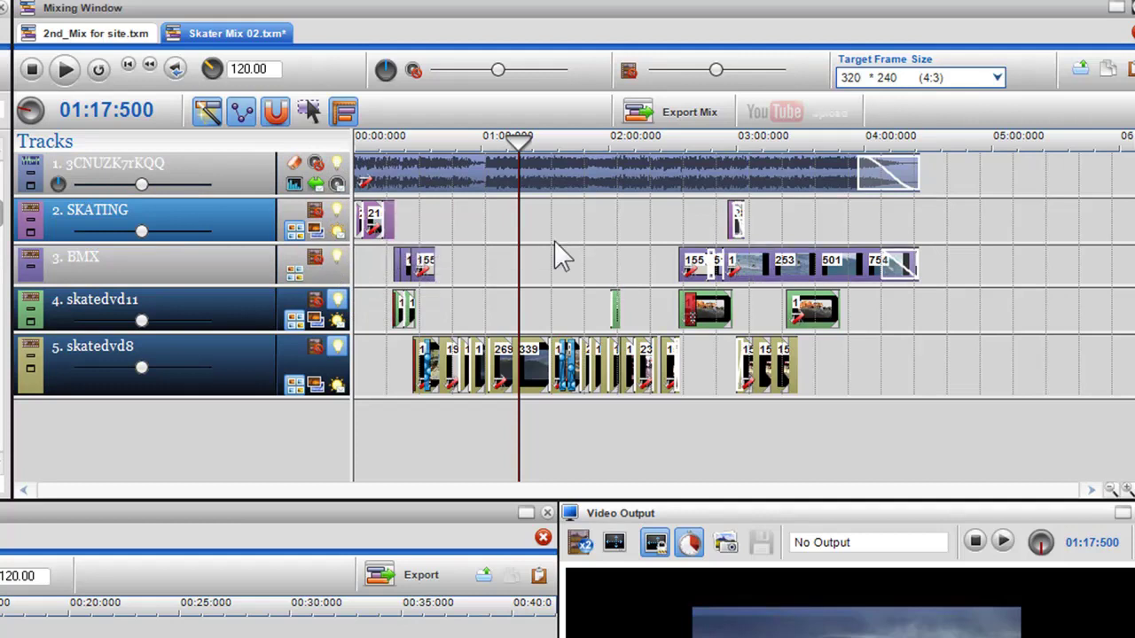
pyautogui.click(338, 256)
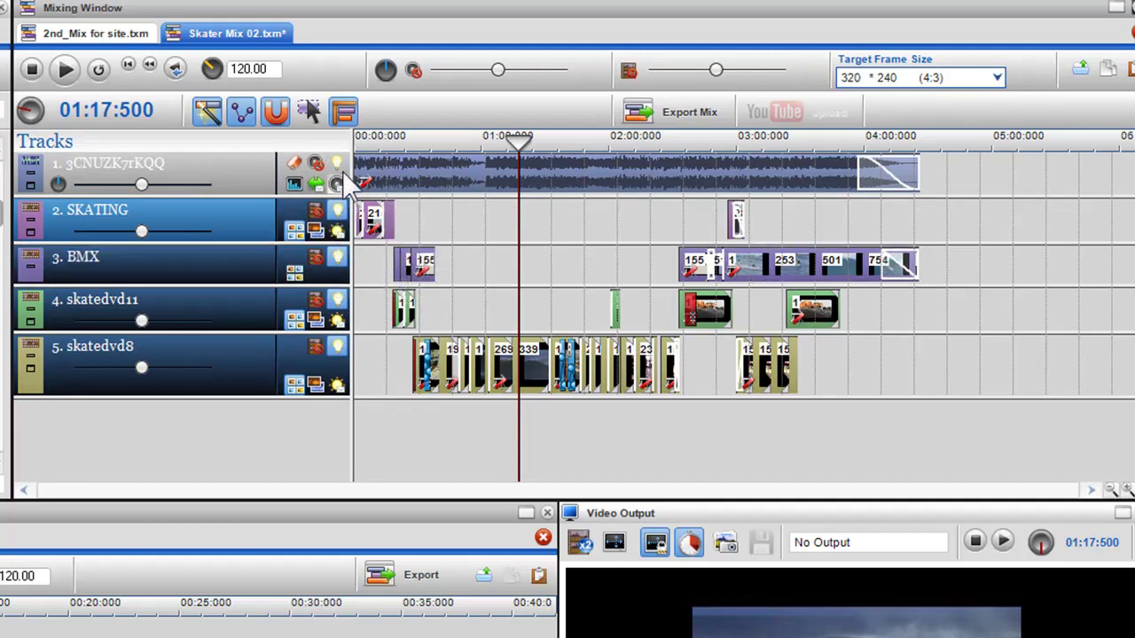
pyautogui.click(342, 167)
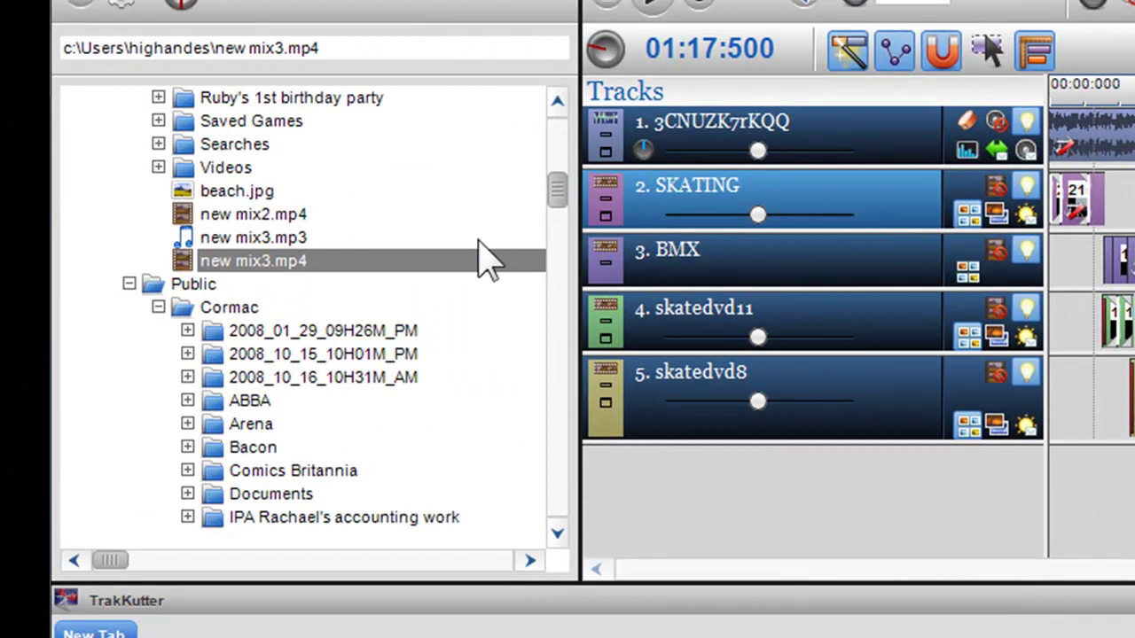
pyautogui.rightClick(251, 264)
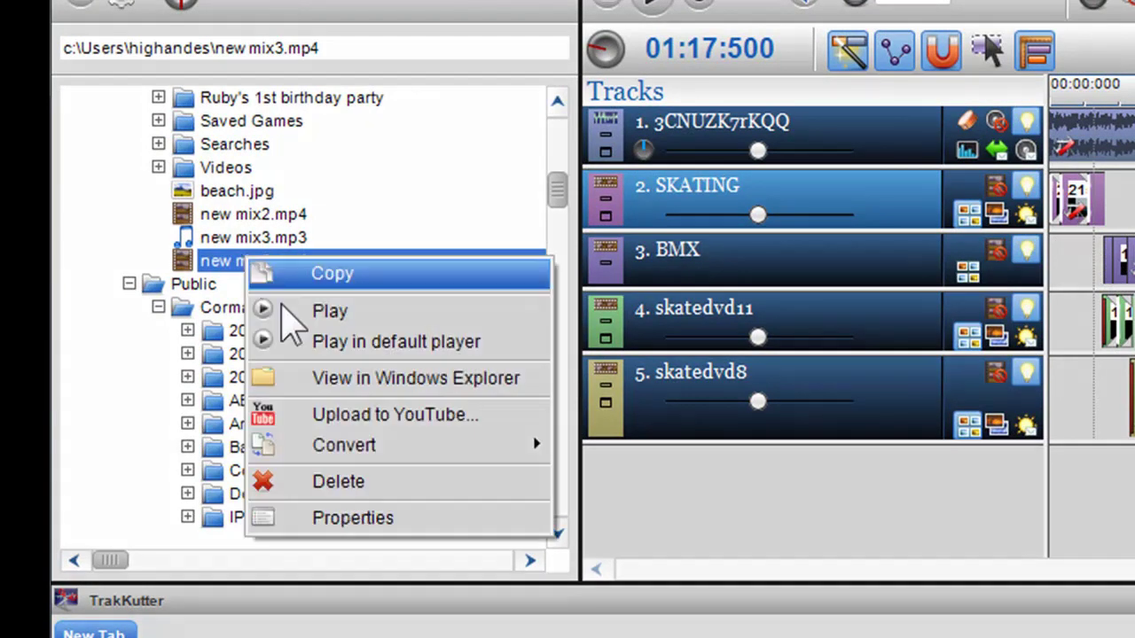
pyautogui.moveTo(406, 457)
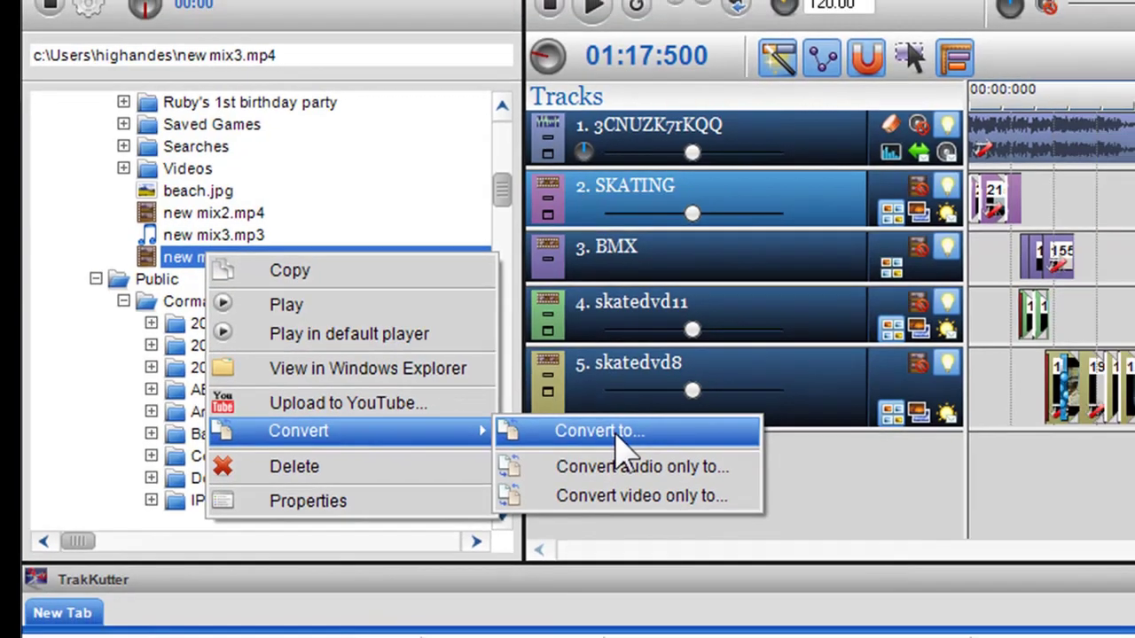
pyautogui.click(656, 446)
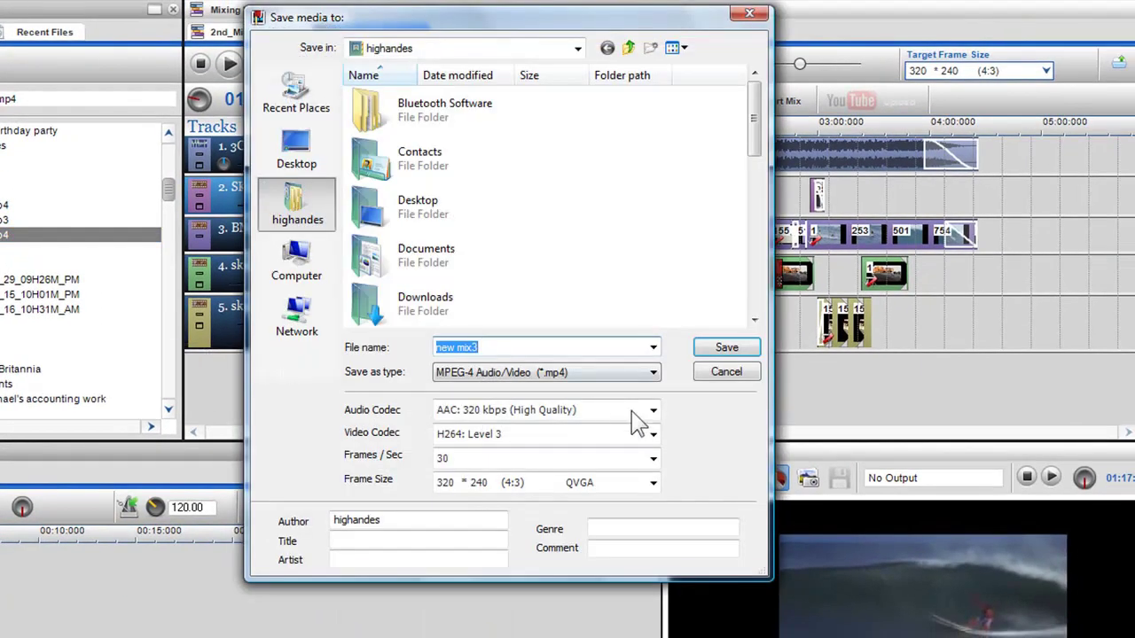
pyautogui.click(653, 483)
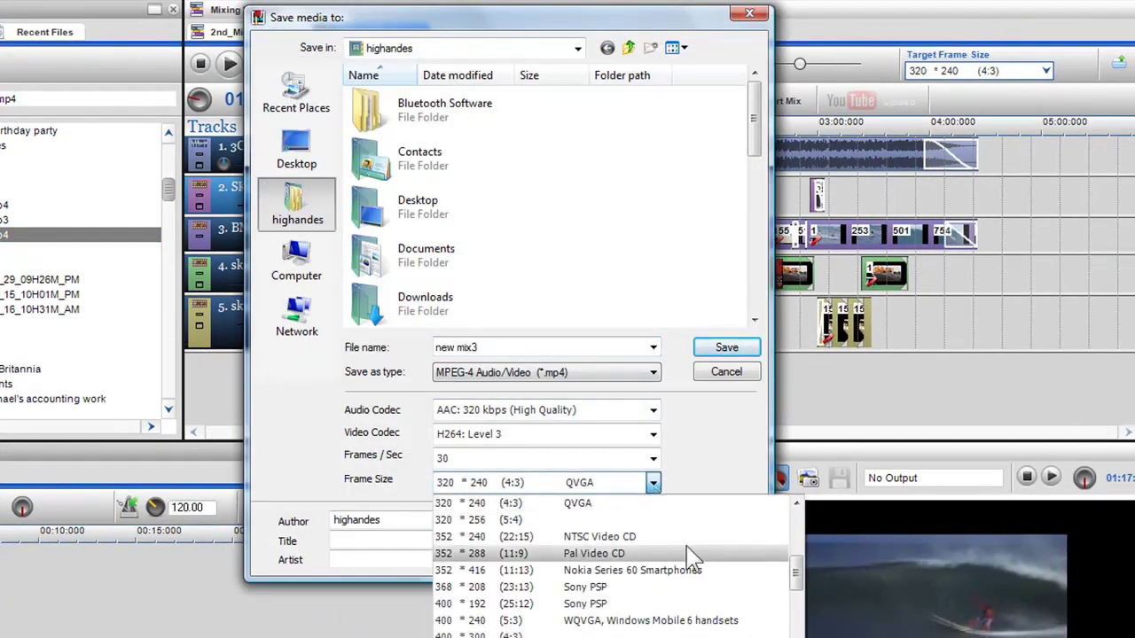
pyautogui.moveTo(802, 576); pyautogui.dragTo(804, 506)
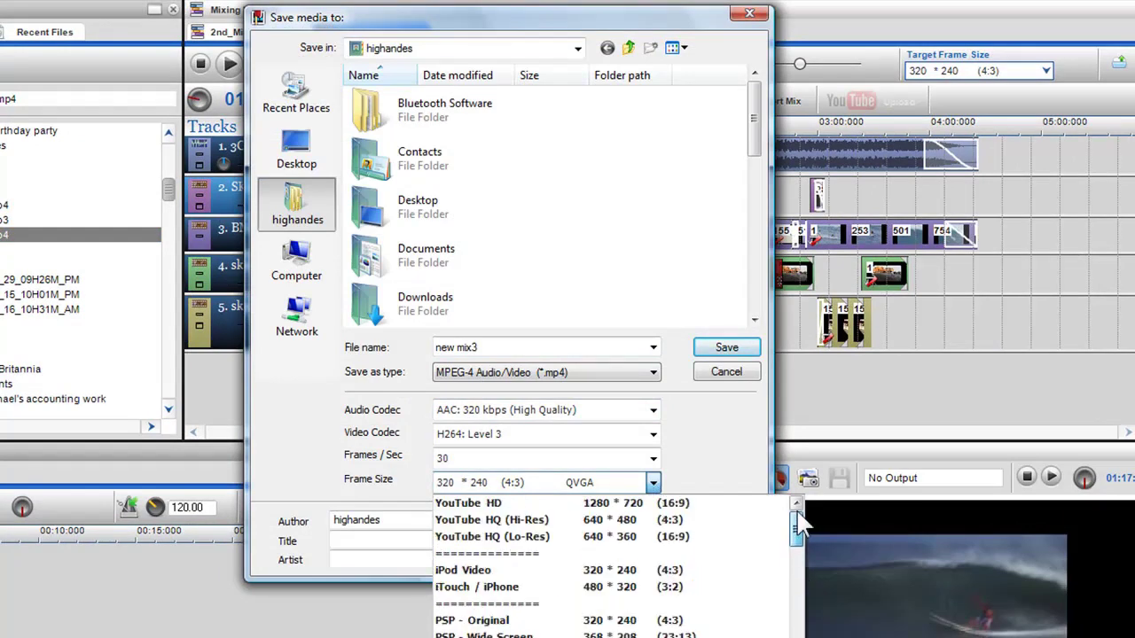
pyautogui.click(620, 573)
pyautogui.click(724, 374)
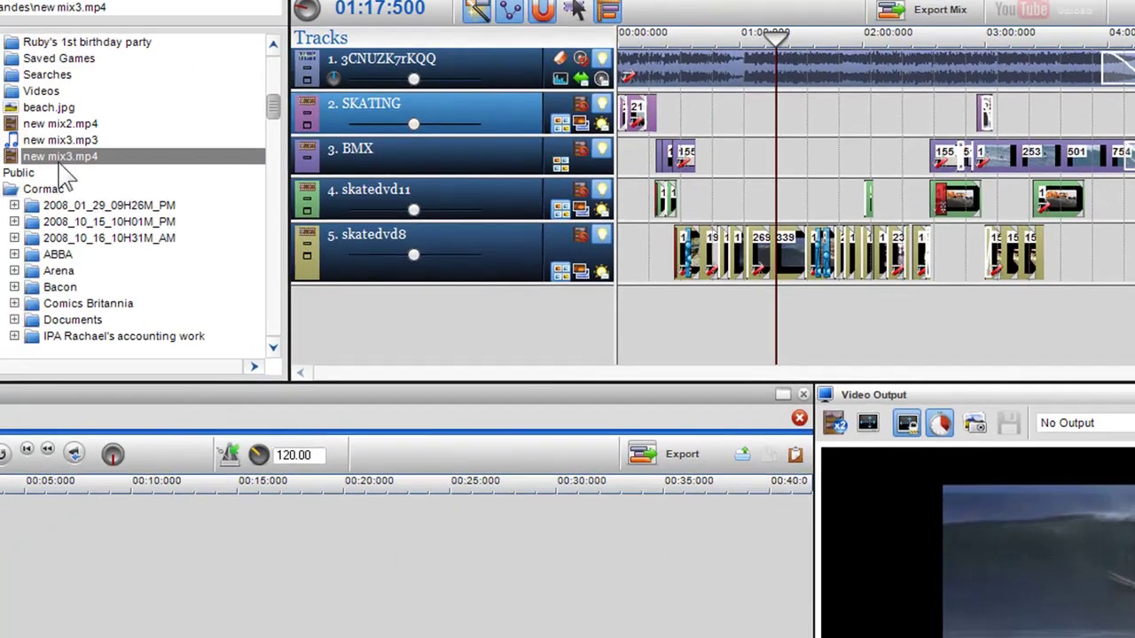
# Load new mix3.mp4 into TrakKutter and select 00:09.408 to 00:16.560 on its ruler.
pyautogui.doubleClick(62, 160)
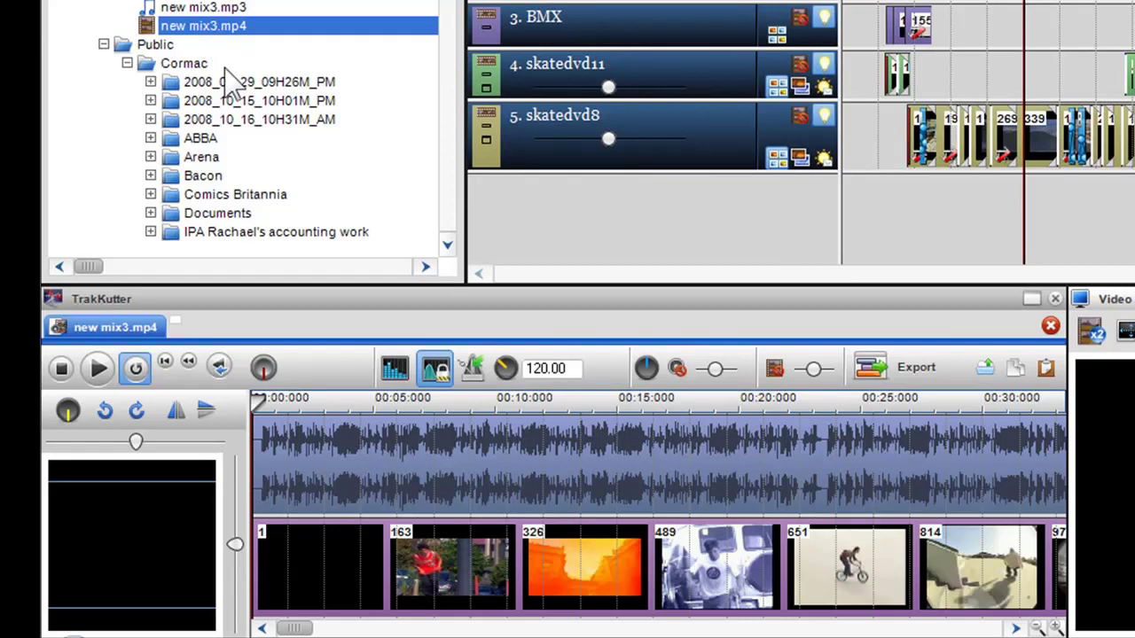
pyautogui.click(562, 489)
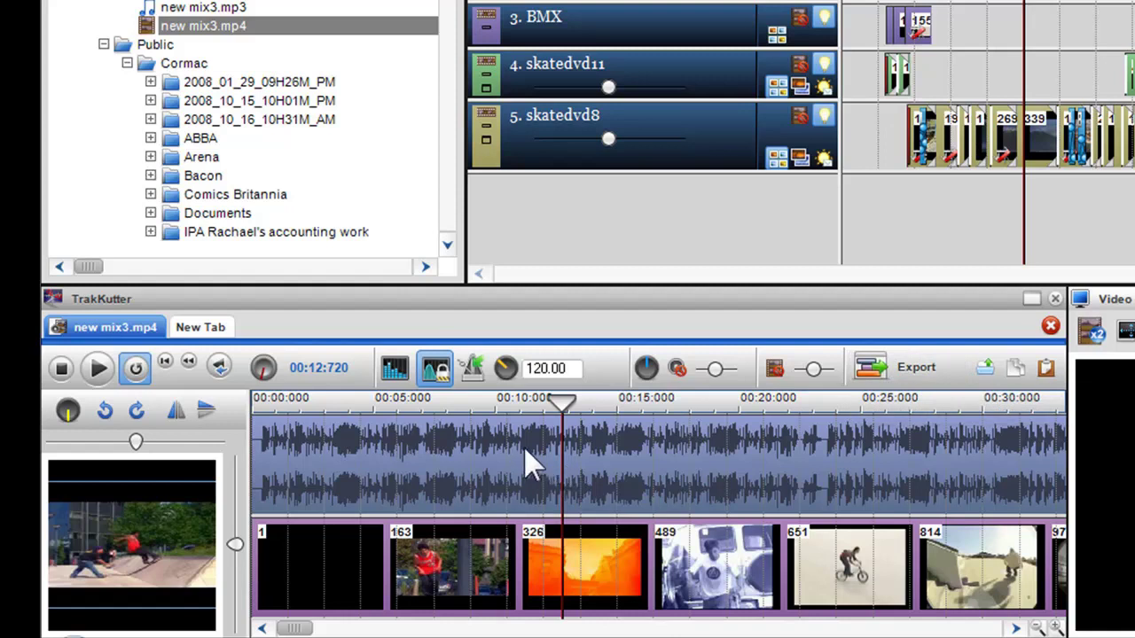
pyautogui.moveTo(523, 464); pyautogui.dragTo(709, 612)
pyautogui.click(748, 512)
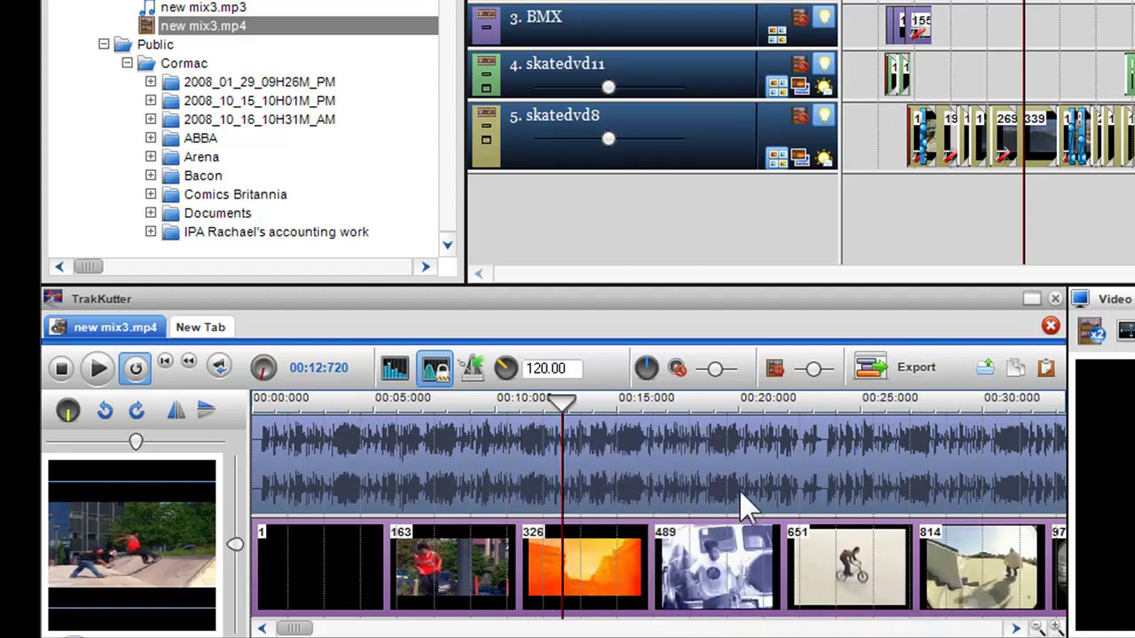
pyautogui.moveTo(657, 401); pyautogui.dragTo(479, 401)
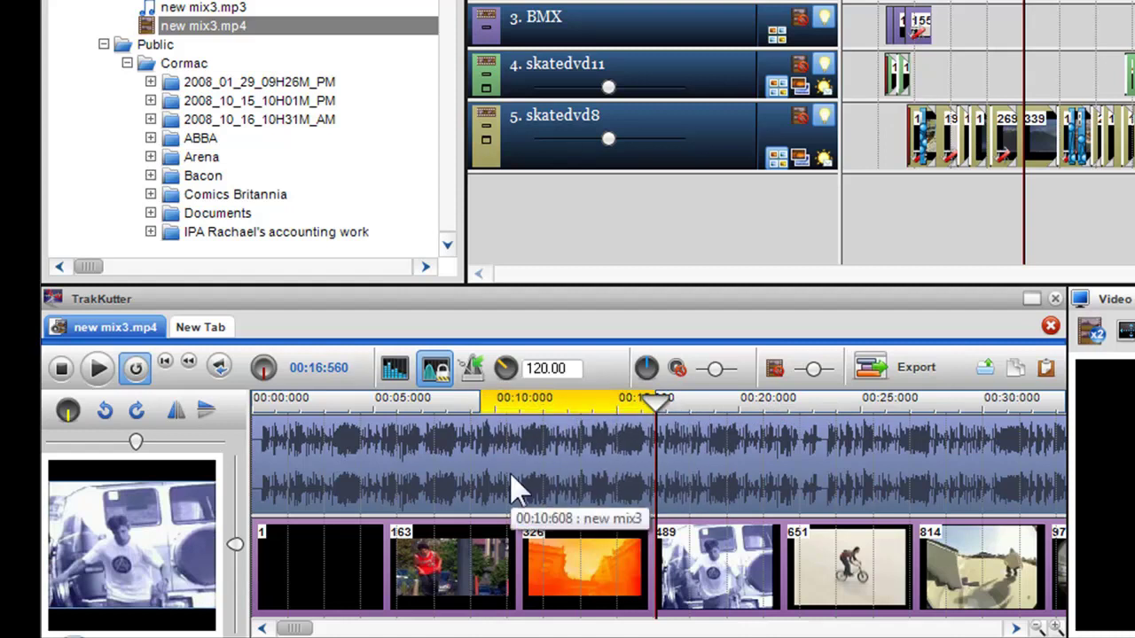
pyautogui.click(886, 377)
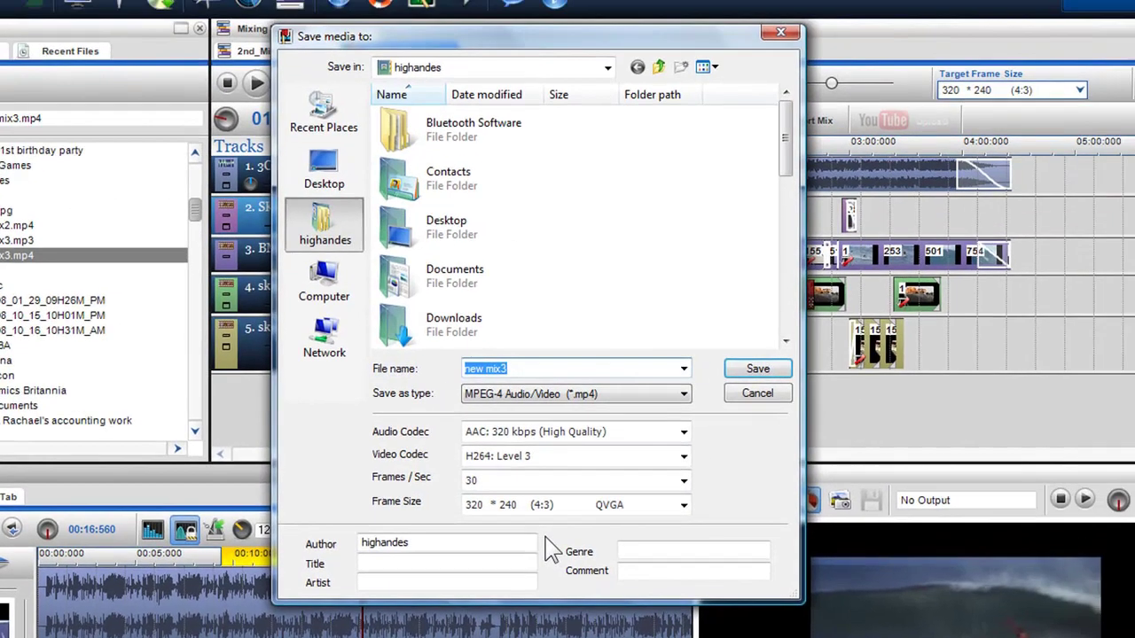
pyautogui.click(683, 506)
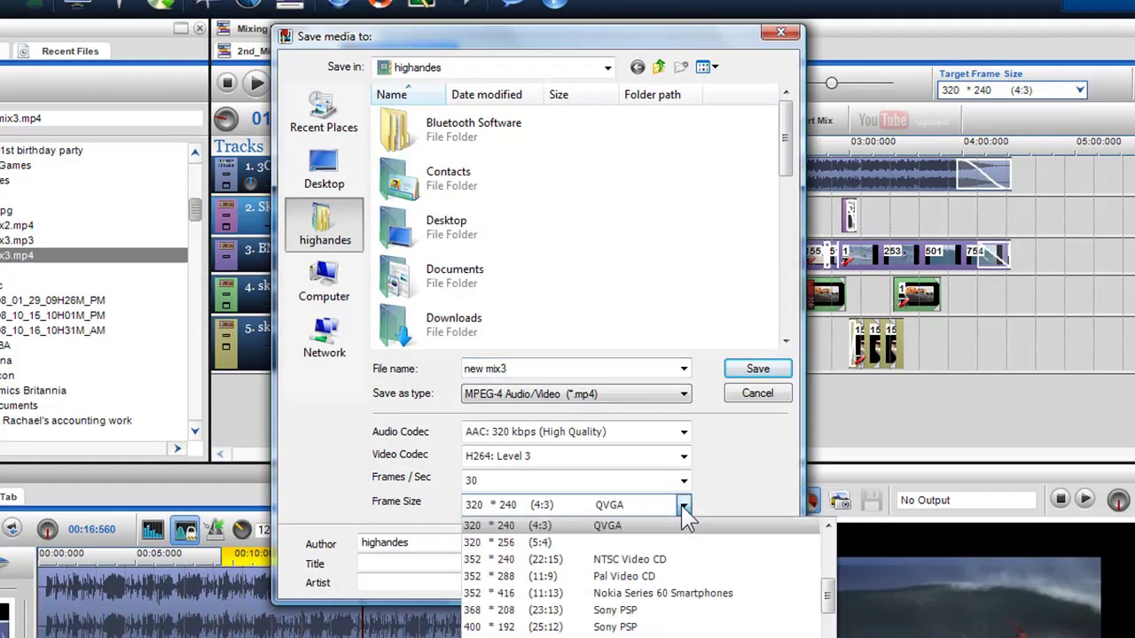
pyautogui.scroll(-5, 827, 585)
pyautogui.scroll(1, 820, 568)
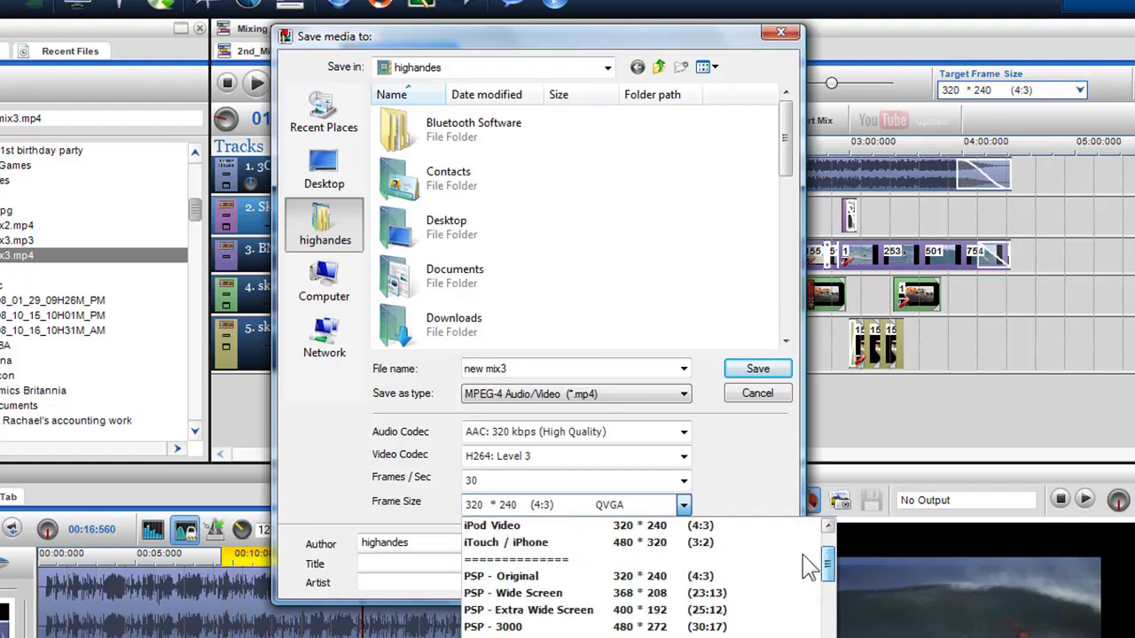
pyautogui.click(630, 578)
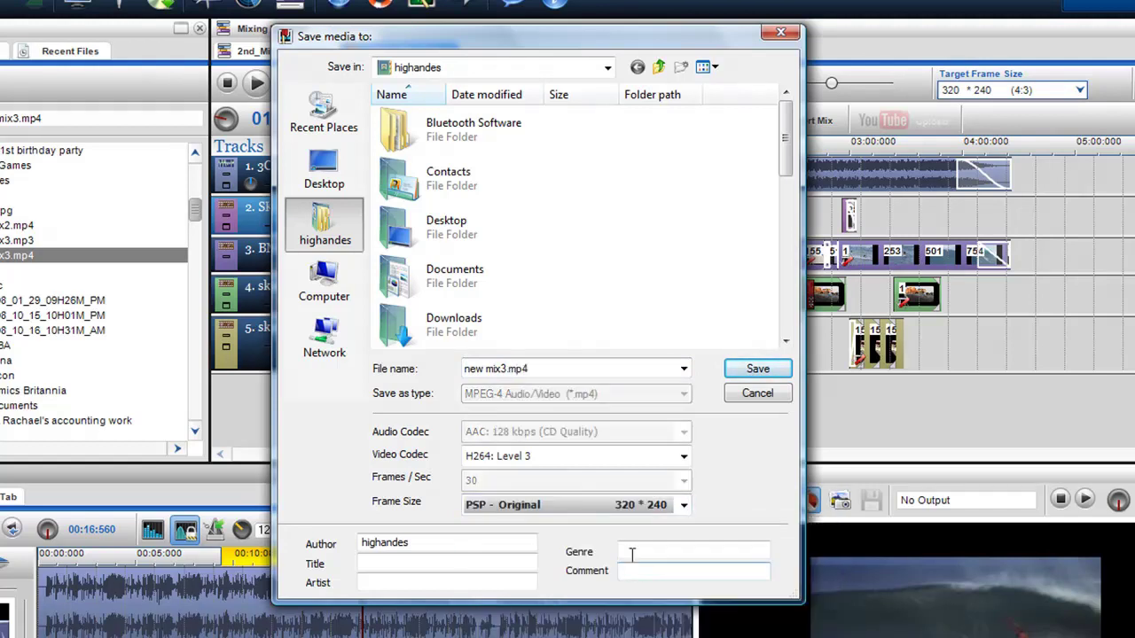
pyautogui.click(745, 399)
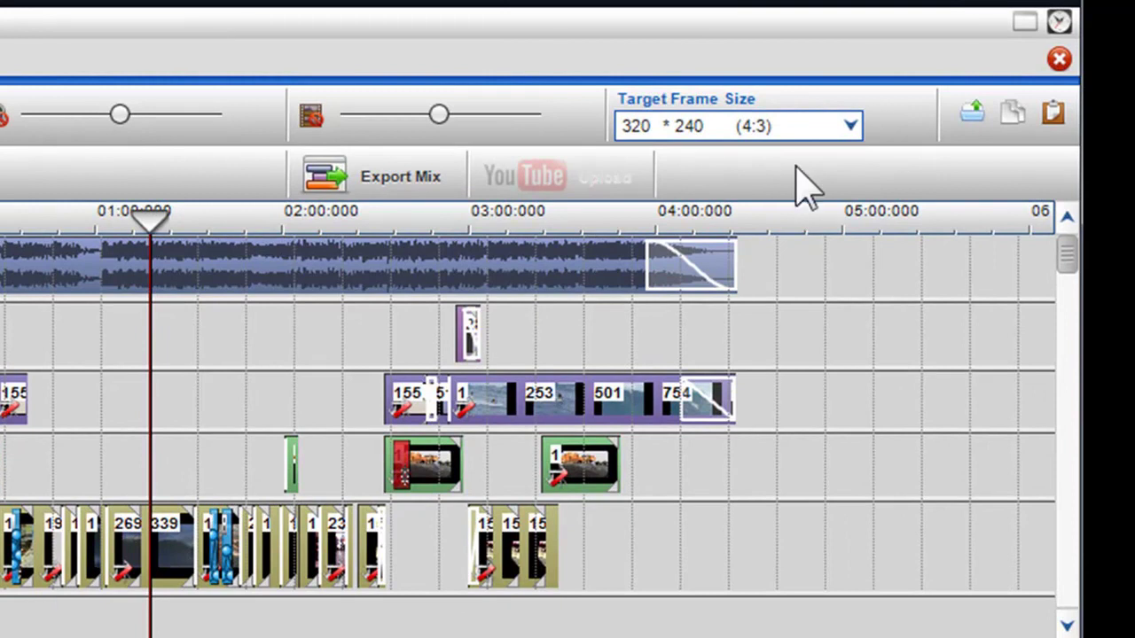
# Switch the Skater Mix target frame size to YouTube HQ (Hi-Res) and launch YouTube Upload.
pyautogui.click(851, 129)
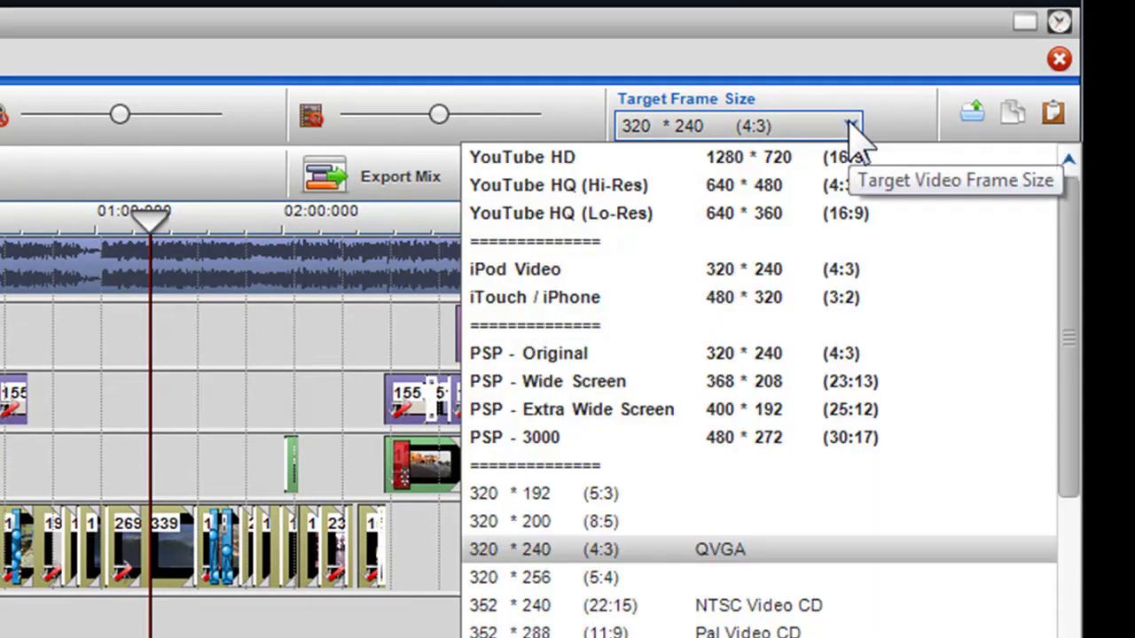
pyautogui.click(821, 188)
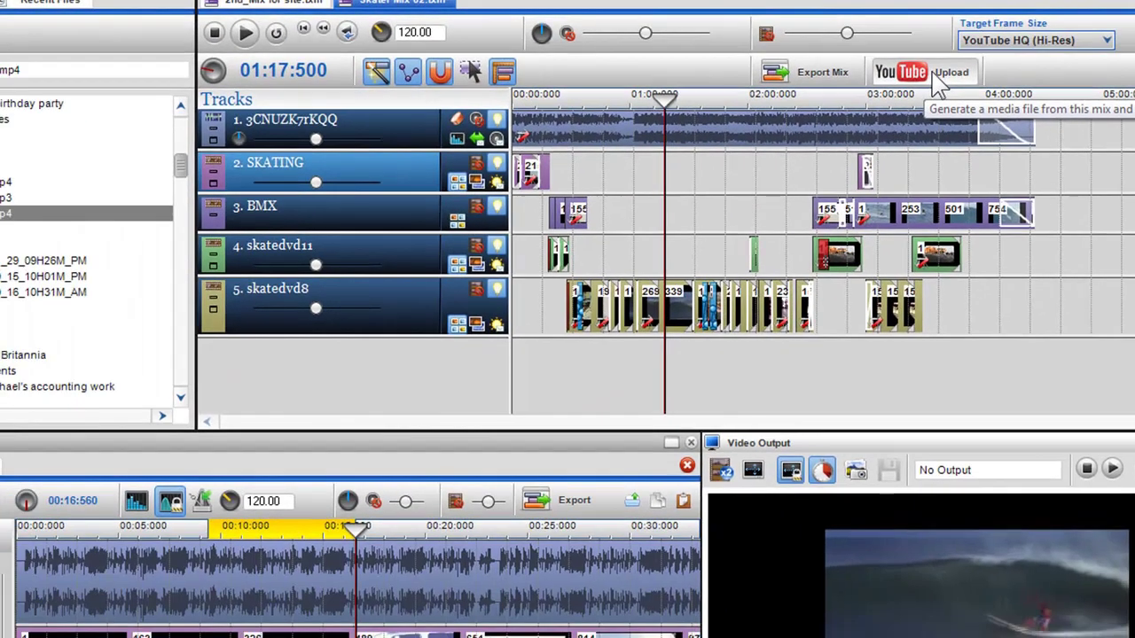
pyautogui.click(938, 80)
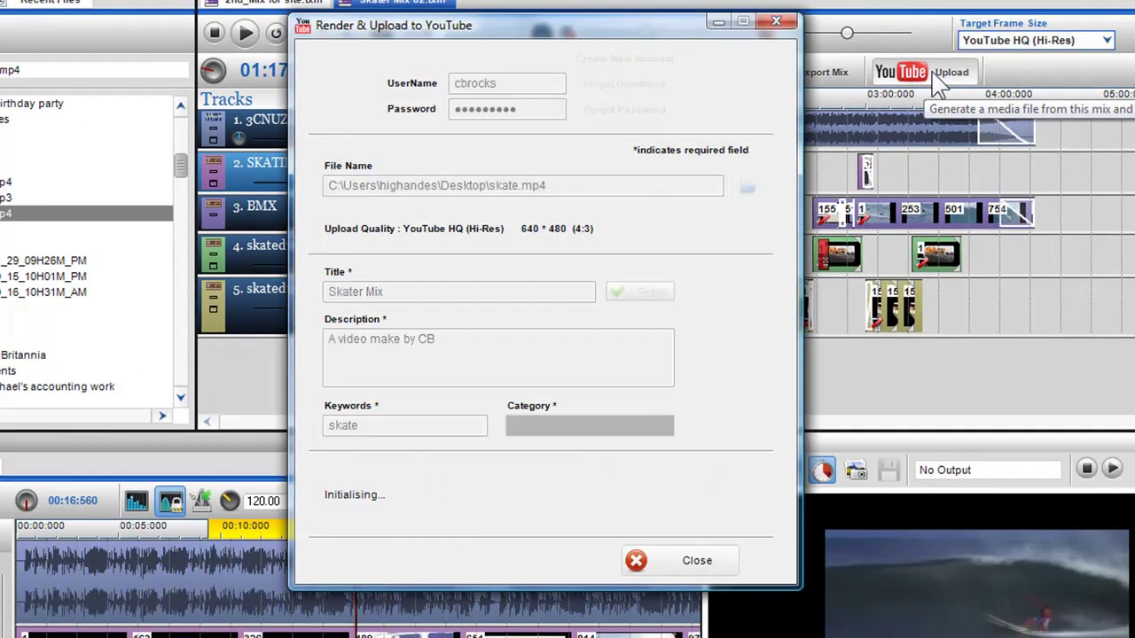